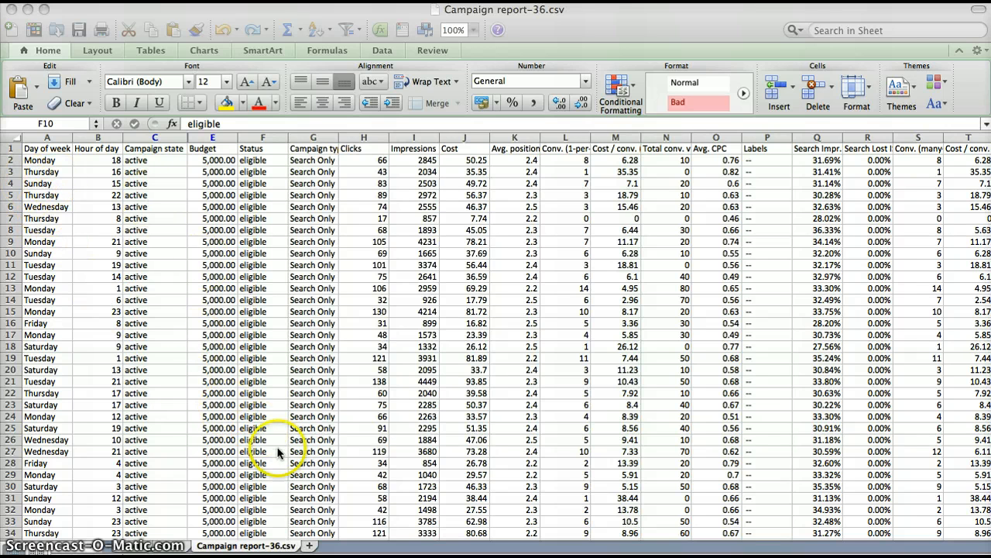
Step: Switch from the raw campaign data to the sheet with the hour-of-day pivot table
{"action": "left_click", "coordinate": [127, 545]}
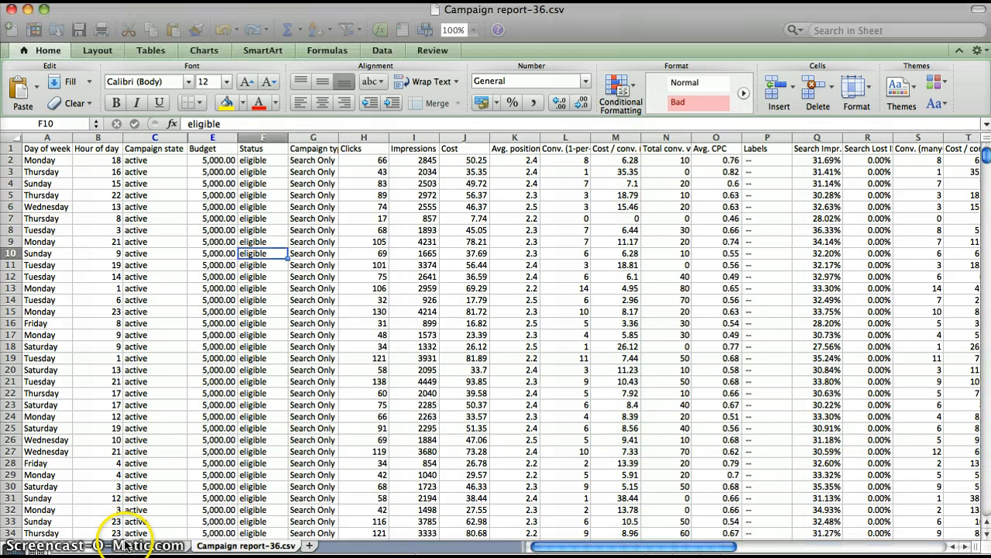
{"action": "left_click", "coordinate": [126, 545]}
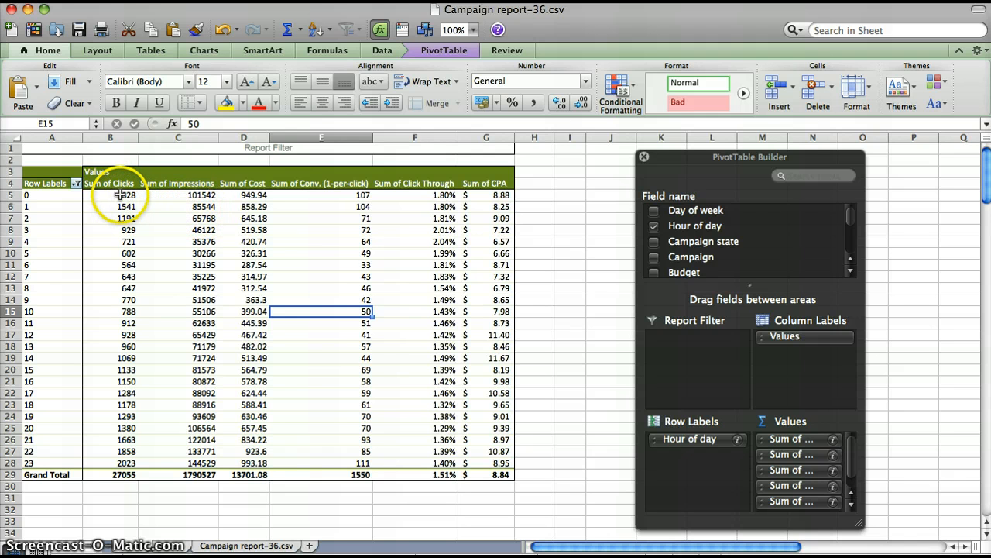
Step: Apply the Green - Yellow - Red color scale to the Sum of Clicks and Sum of Impressions values together, B5:C28
{"action": "left_click_drag", "start_coordinate": [120, 195], "coordinate": [194, 462]}
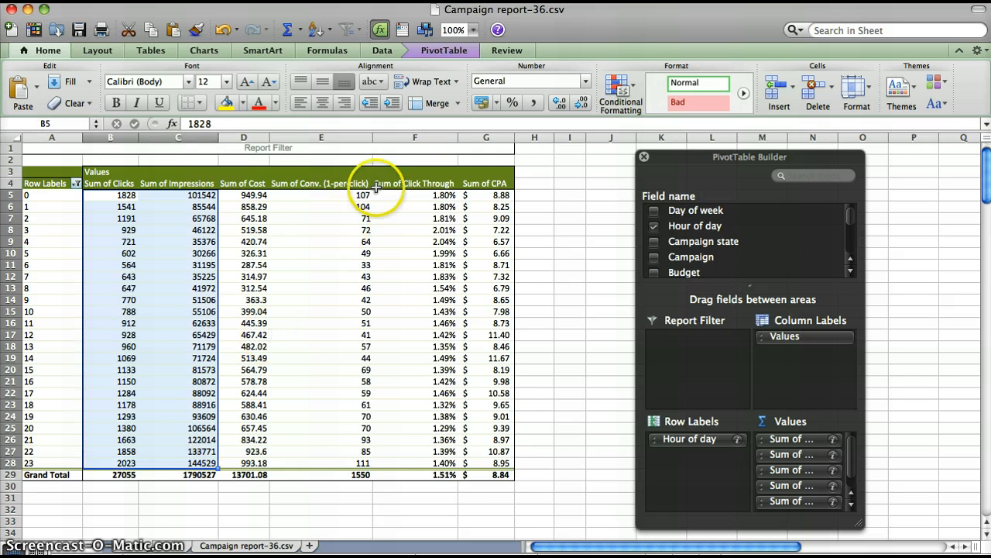
{"action": "left_click", "coordinate": [629, 83]}
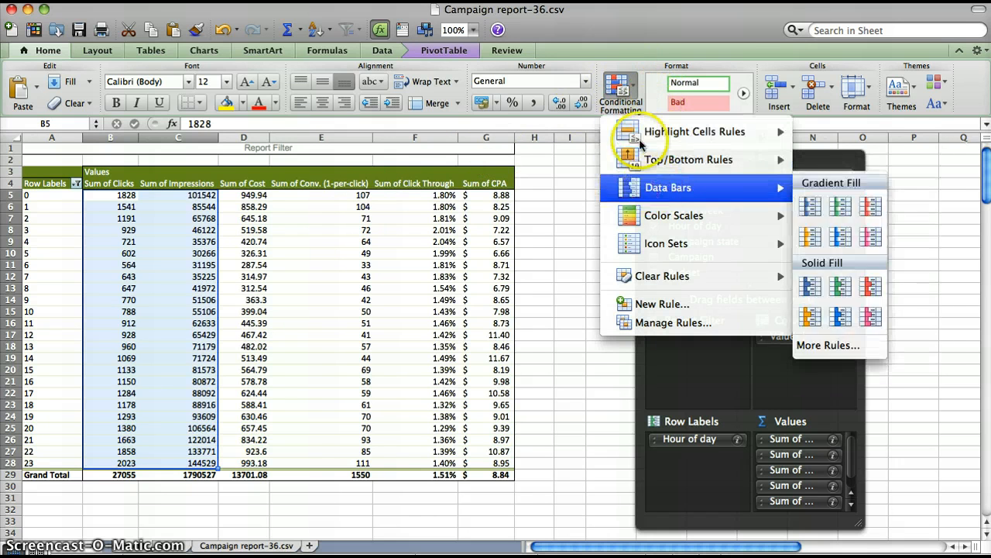
{"action": "mouse_move", "coordinate": [641, 217]}
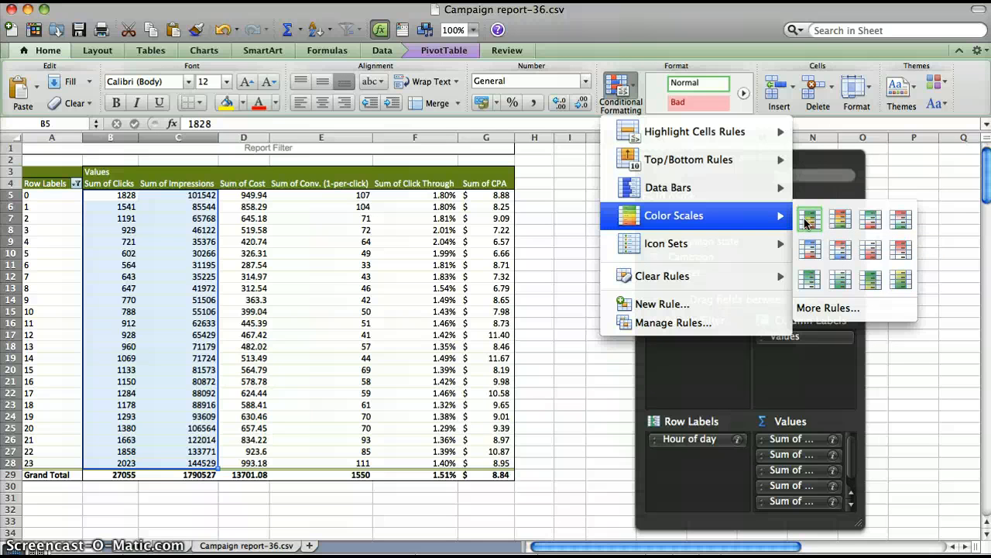
{"action": "left_click", "coordinate": [806, 222]}
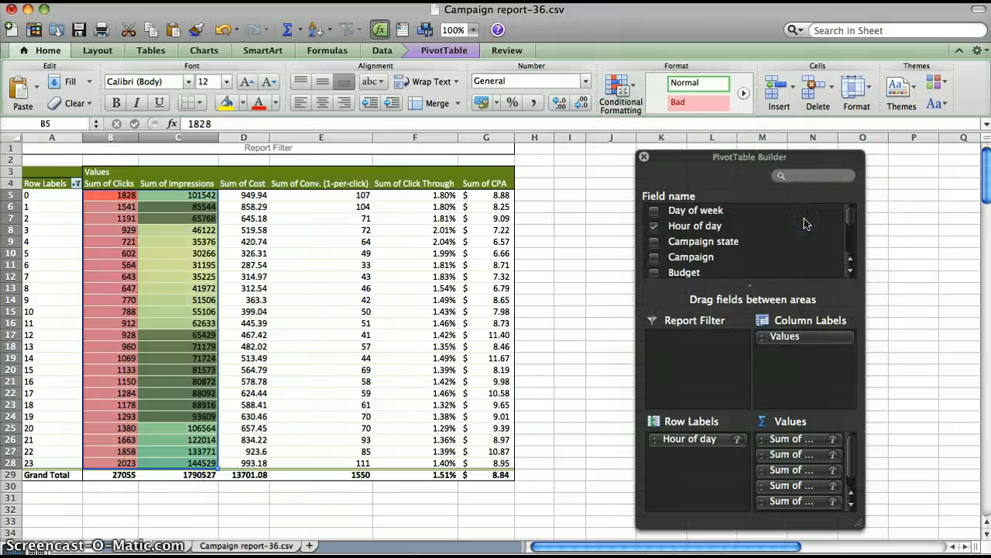
{"action": "left_click", "coordinate": [147, 248]}
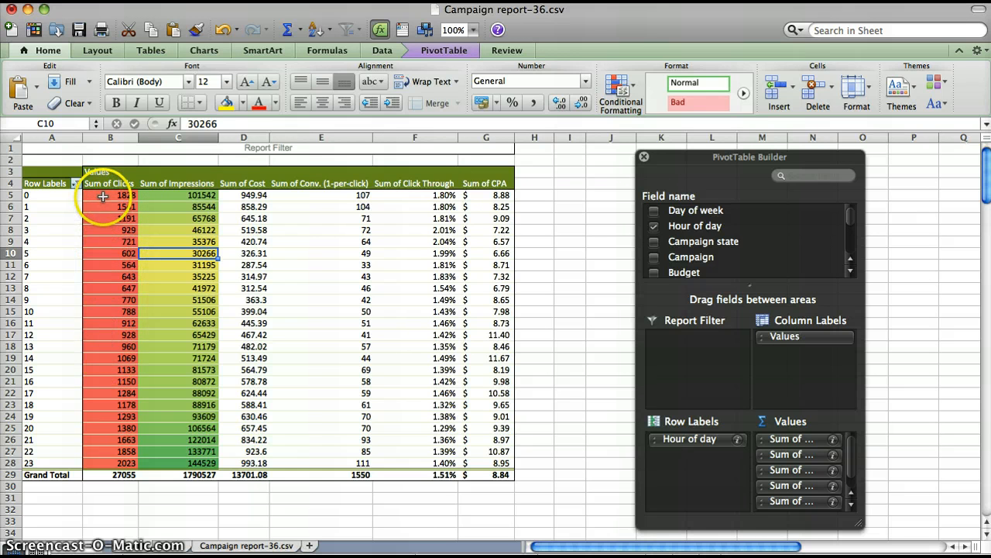
Step: Clear the conditional formatting rules from the selected clicks and impressions cells, B5:C28
{"action": "left_click_drag", "start_coordinate": [104, 193], "coordinate": [179, 462]}
{"action": "left_click", "coordinate": [632, 111]}
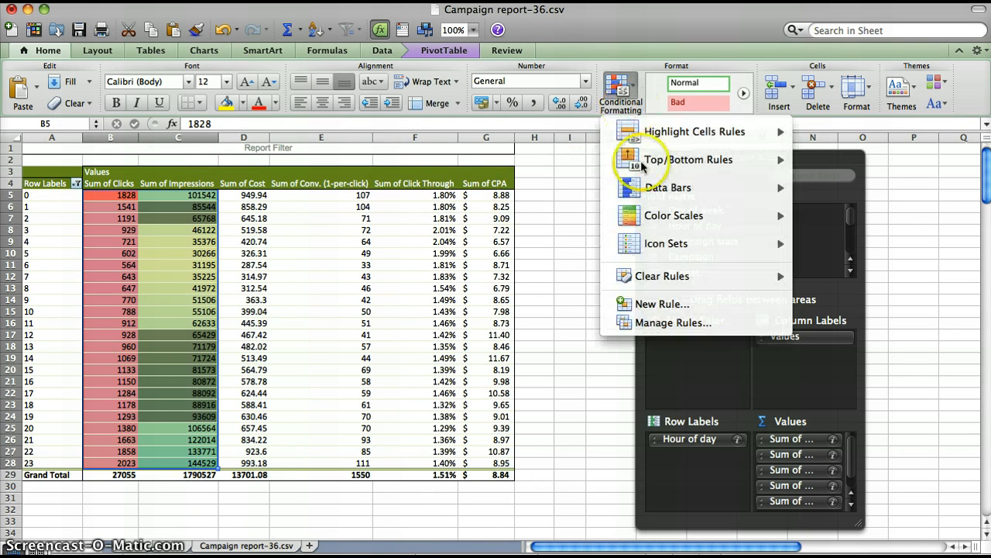
{"action": "mouse_move", "coordinate": [664, 272]}
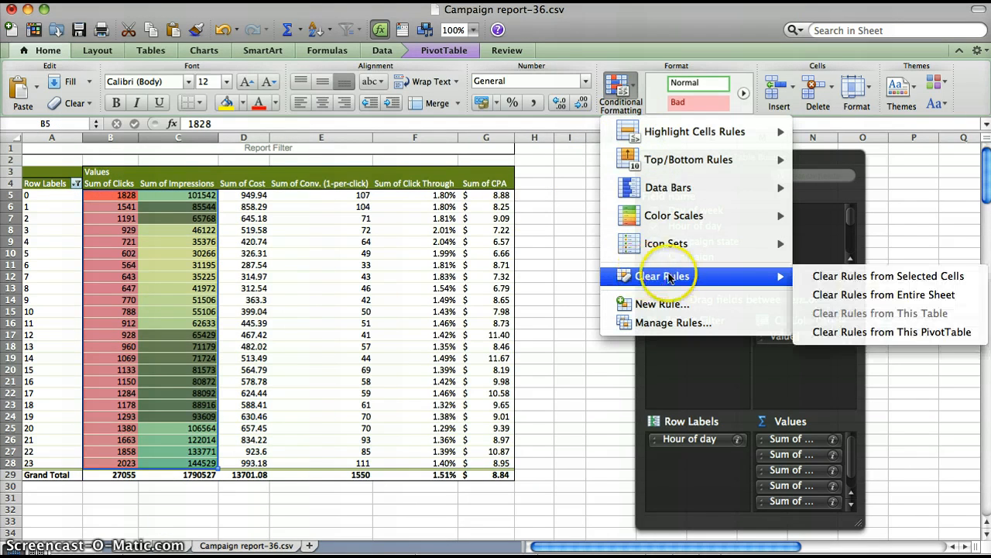
{"action": "left_click", "coordinate": [812, 282]}
Step: Apply the Green - Yellow - Red color scale to the Sum of Clicks values alone, excluding the grand total
{"action": "left_click_drag", "start_coordinate": [113, 196], "coordinate": [90, 468]}
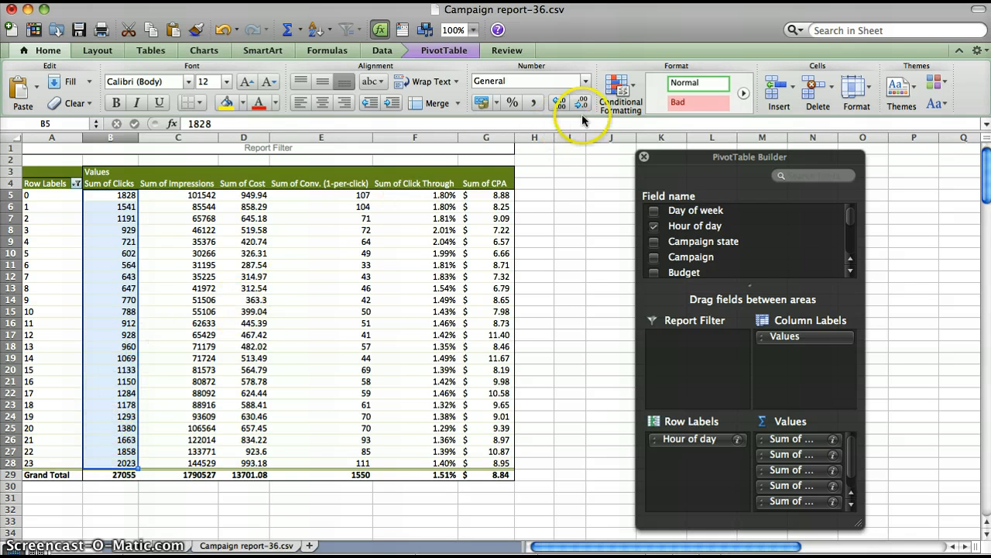
{"action": "left_click", "coordinate": [629, 102]}
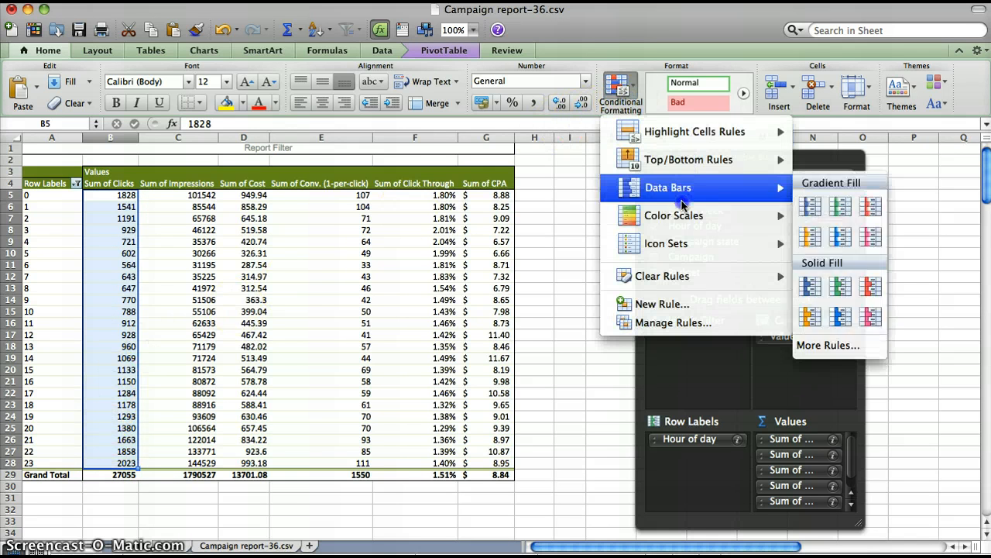
{"action": "mouse_move", "coordinate": [684, 216]}
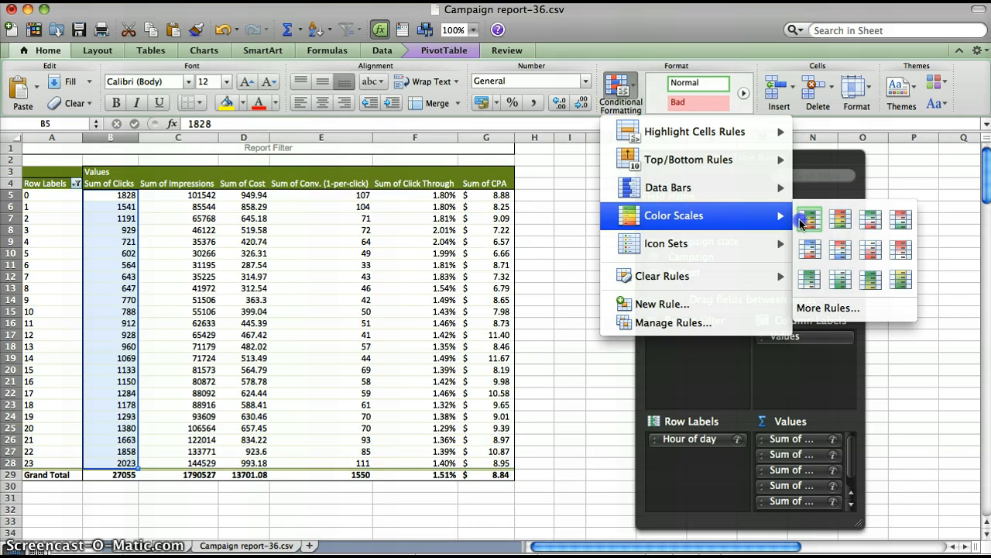
{"action": "left_click", "coordinate": [809, 220]}
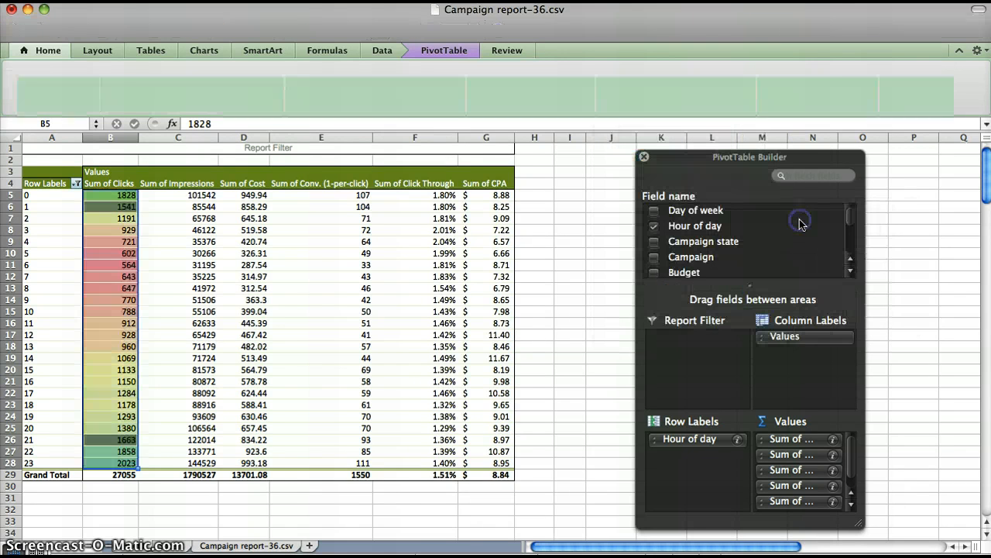
{"action": "left_click", "coordinate": [130, 299]}
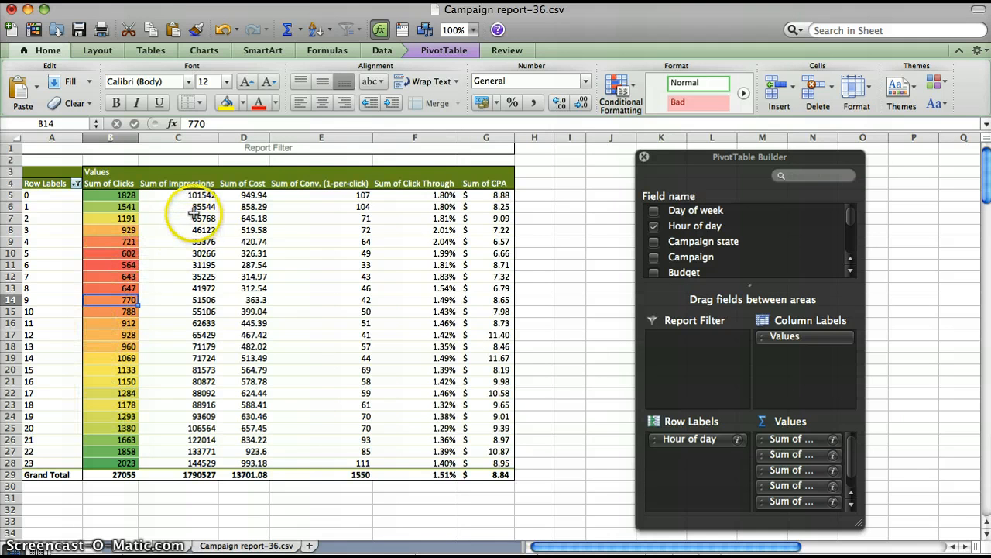
Step: Apply the Green - Yellow - Red color scale to the Sum of Impressions values in C5:C28
{"action": "left_click_drag", "start_coordinate": [200, 195], "coordinate": [188, 463]}
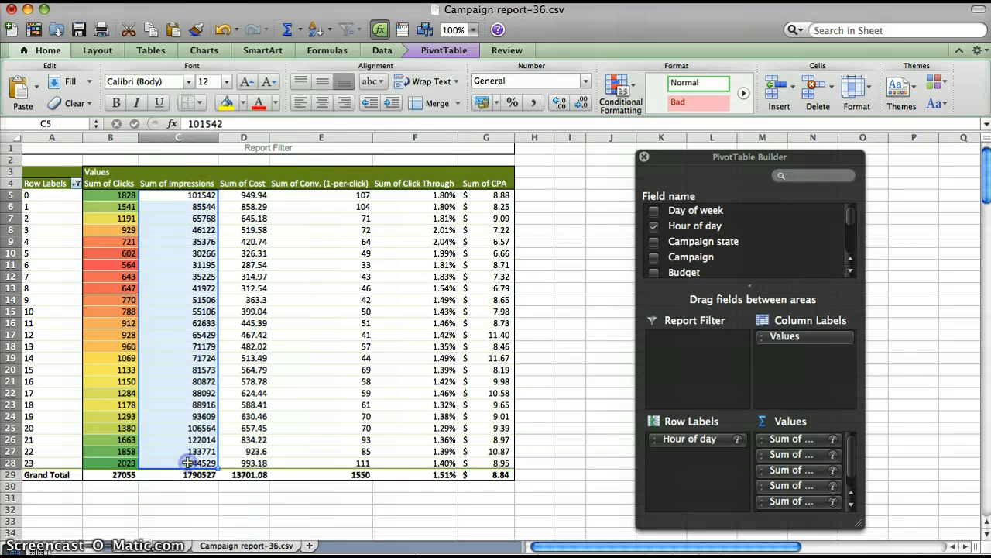
{"action": "left_click", "coordinate": [617, 91]}
{"action": "mouse_move", "coordinate": [686, 215]}
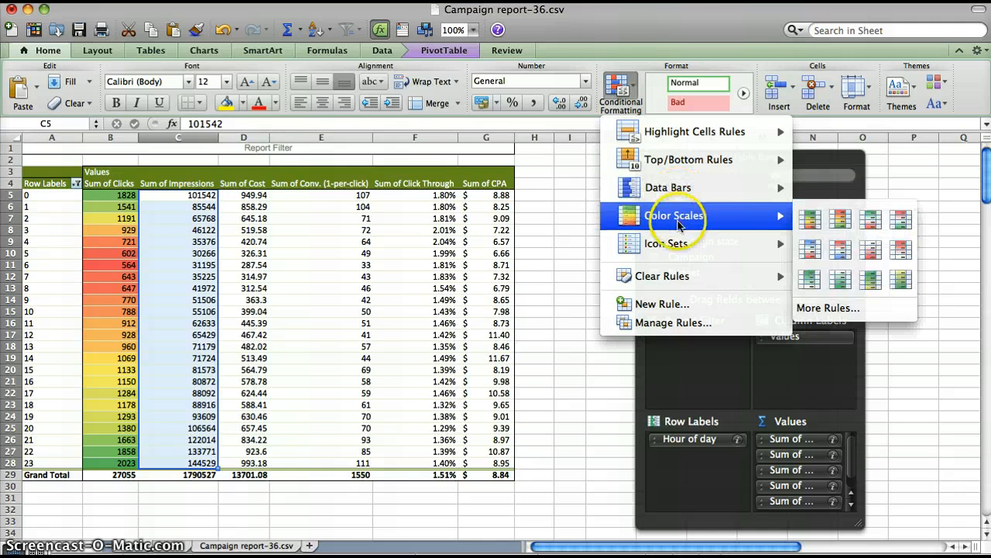
{"action": "left_click", "coordinate": [811, 225]}
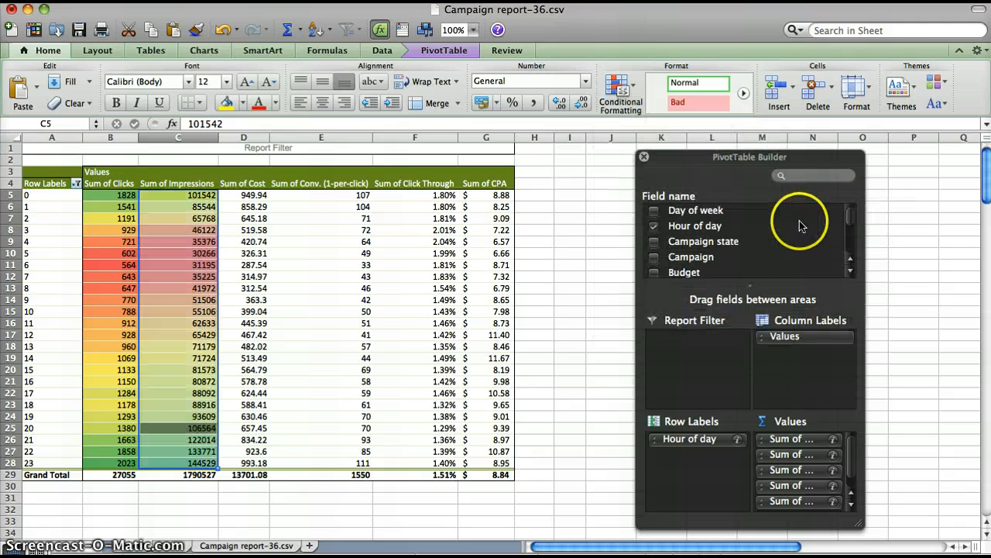
{"action": "left_click", "coordinate": [197, 278]}
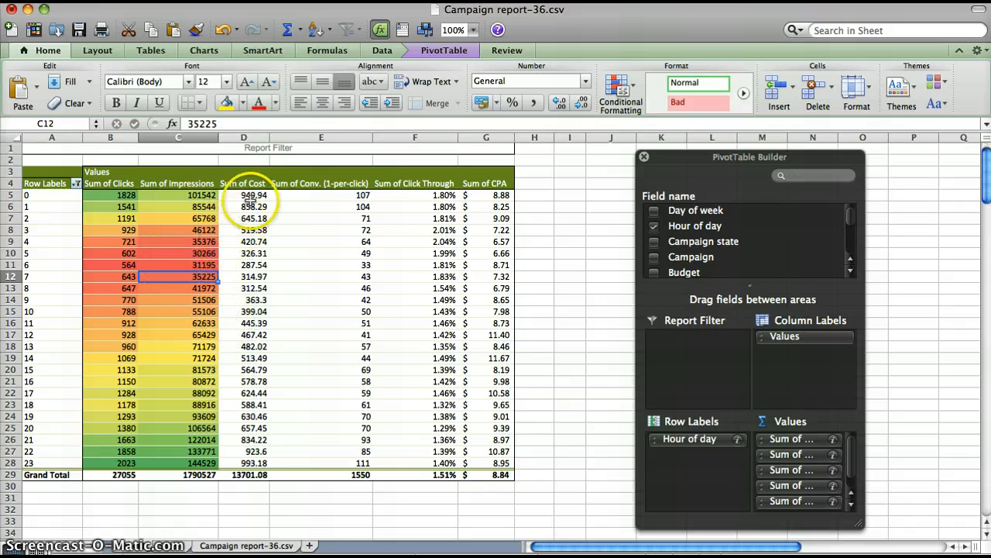
Step: Apply the Green - Yellow - Red color scale to the Sum of Cost values in D5:D28
{"action": "left_click_drag", "start_coordinate": [251, 195], "coordinate": [229, 242]}
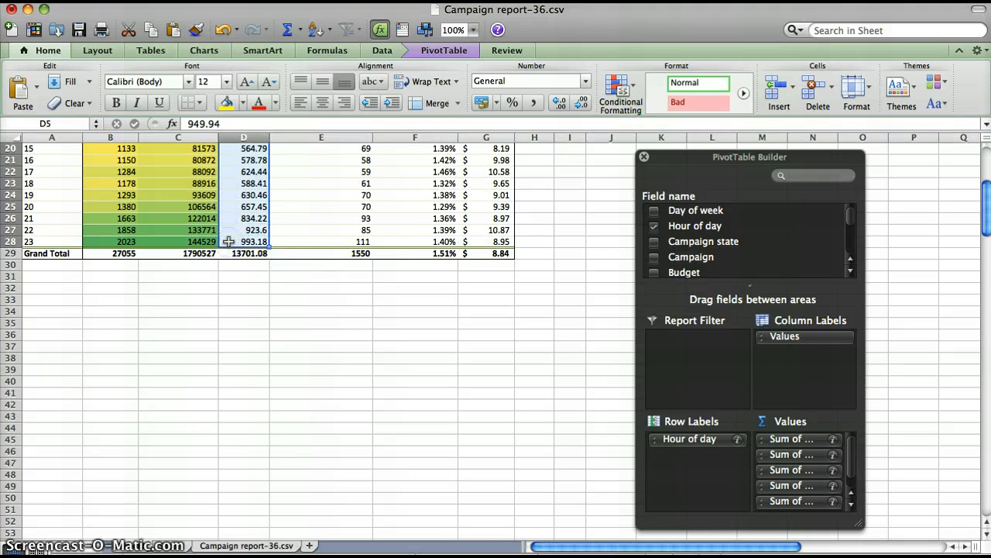
{"action": "scroll", "coordinate": [228, 242], "scroll_direction": "up", "scroll_amount": 6}
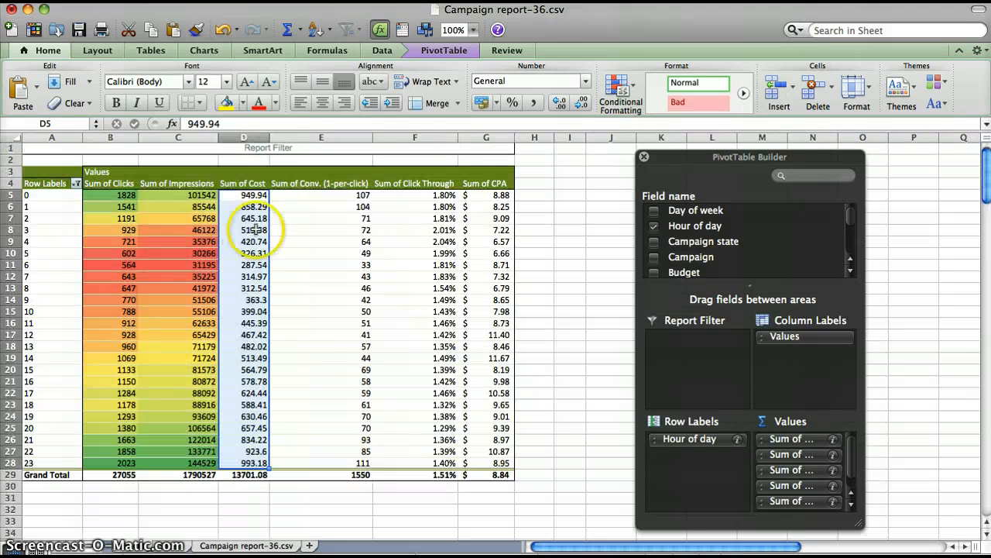
{"action": "left_click", "coordinate": [633, 101]}
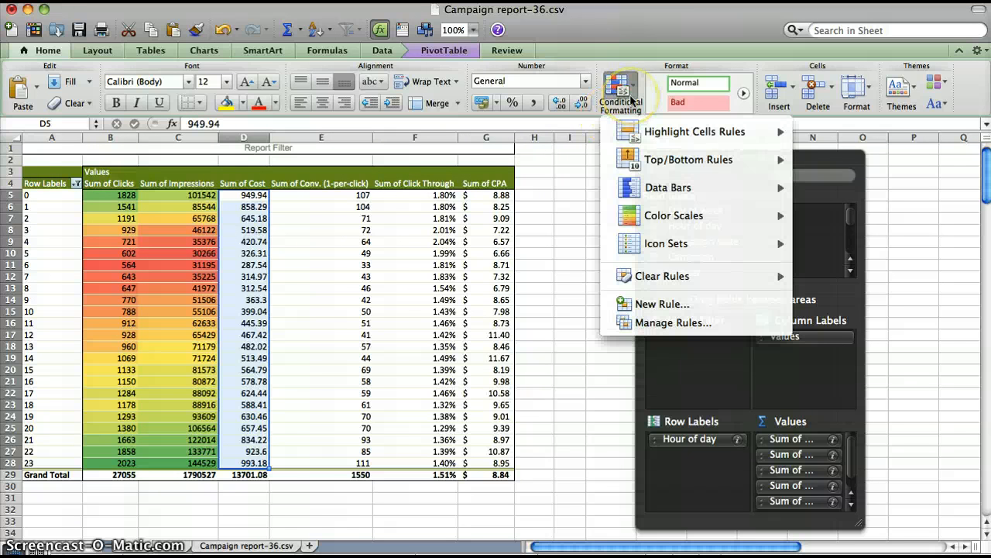
{"action": "mouse_move", "coordinate": [678, 214]}
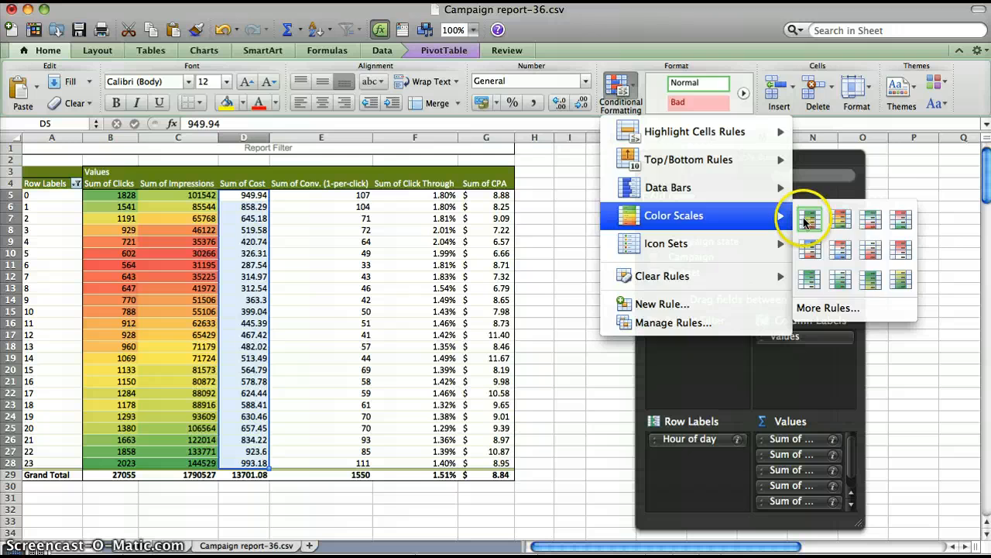
{"action": "left_click", "coordinate": [808, 220]}
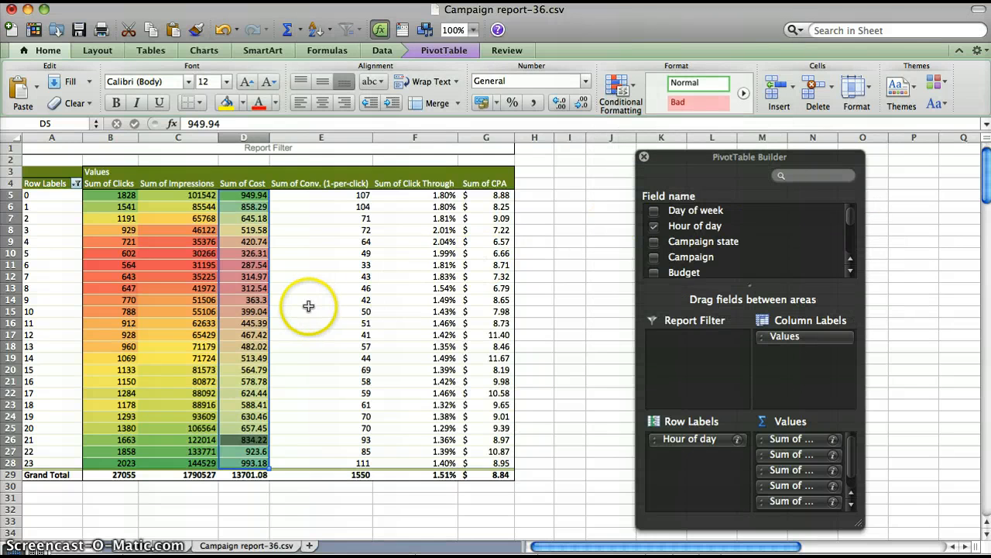
{"action": "left_click", "coordinate": [252, 335]}
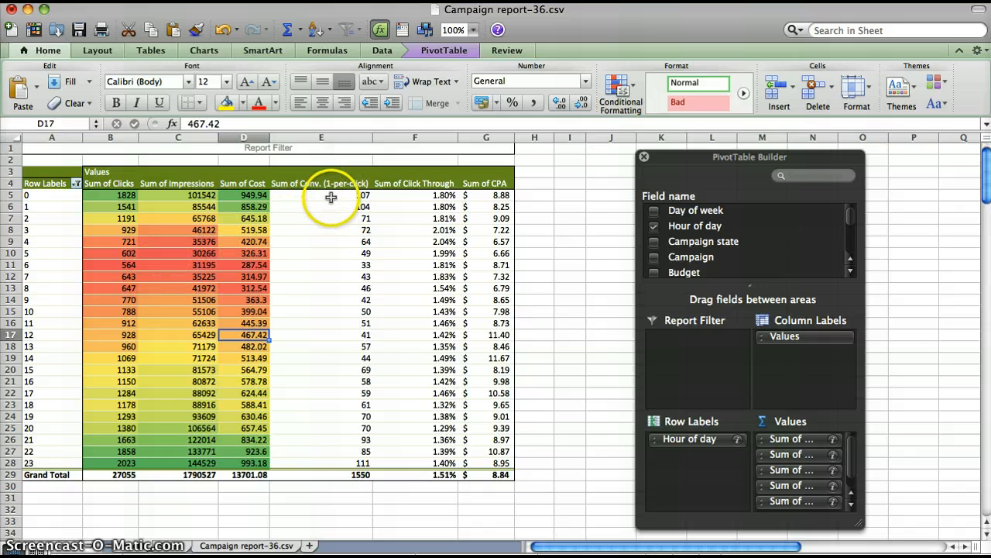
Step: Apply the Green - Yellow - Red color scale to the Sum of Conv. (1-per-click) values in E5:E28
{"action": "left_click_drag", "start_coordinate": [328, 195], "coordinate": [325, 461]}
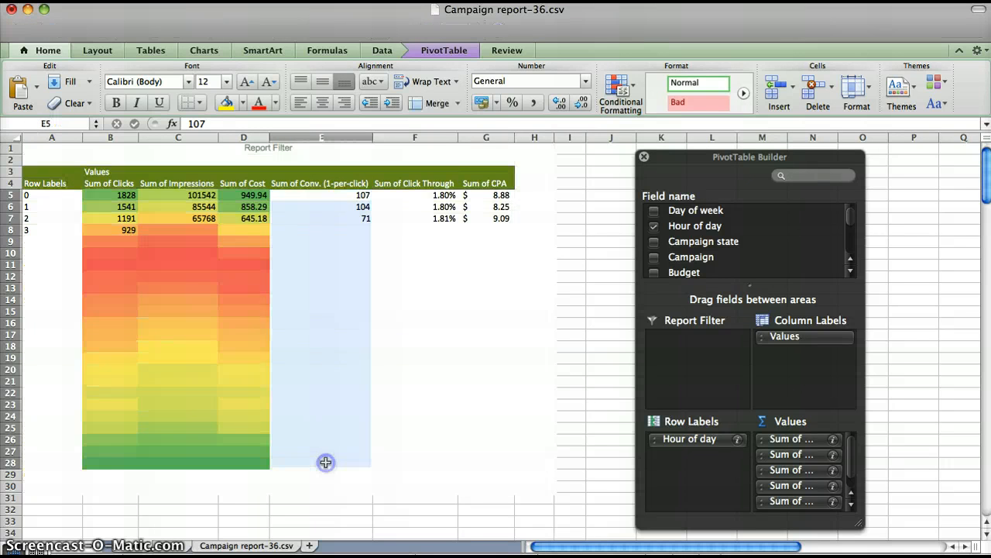
{"action": "left_click", "coordinate": [621, 89]}
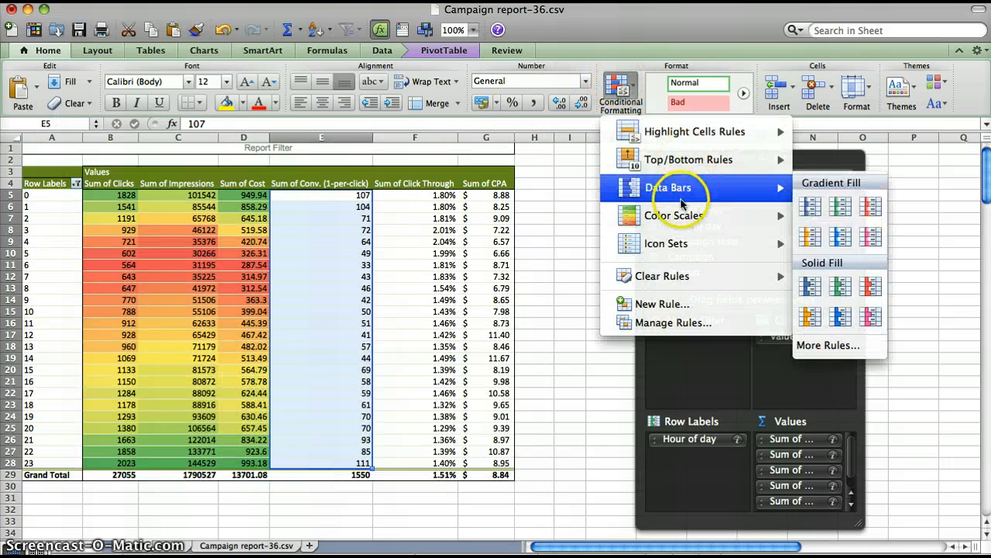
{"action": "mouse_move", "coordinate": [694, 217]}
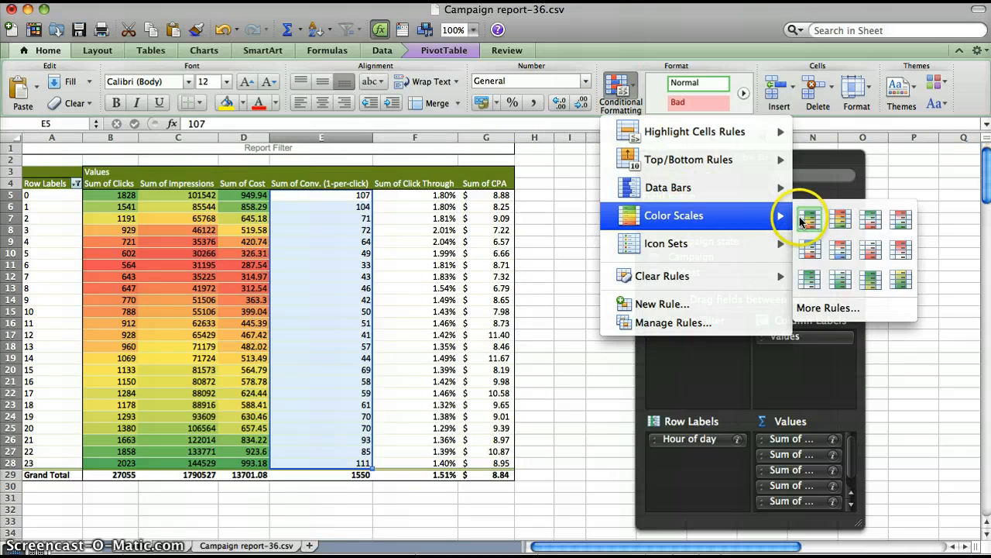
{"action": "left_click", "coordinate": [807, 220]}
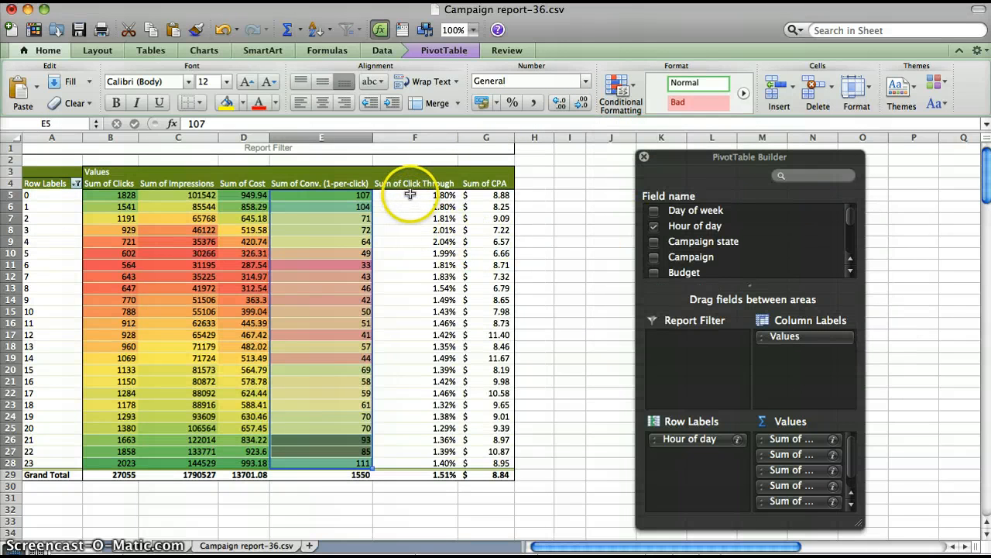
Step: Apply the Green - Yellow - Red color scale to the Sum of Click Through percentages in F5:F28
{"action": "left_click_drag", "start_coordinate": [411, 194], "coordinate": [402, 466]}
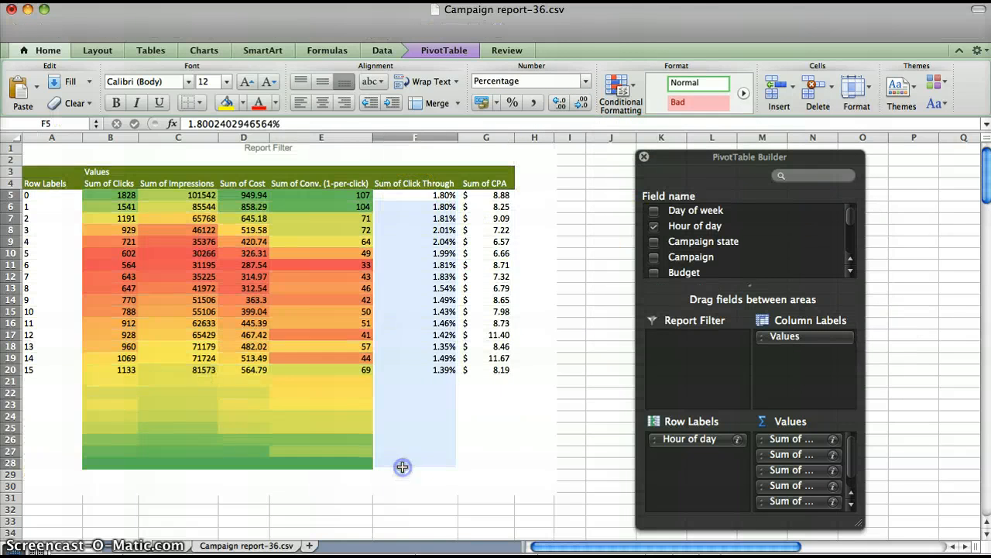
{"action": "left_click", "coordinate": [622, 89]}
{"action": "mouse_move", "coordinate": [716, 138]}
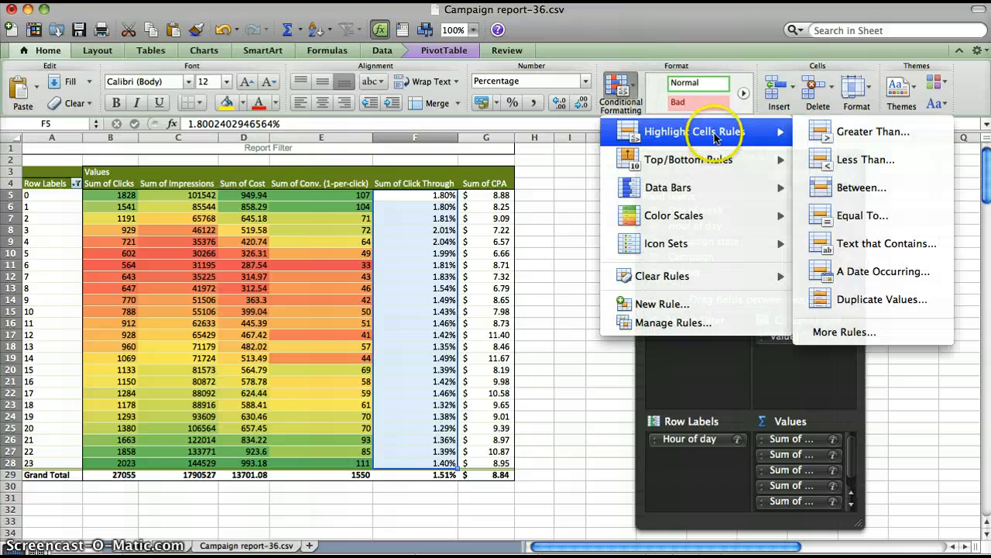
{"action": "mouse_move", "coordinate": [697, 215]}
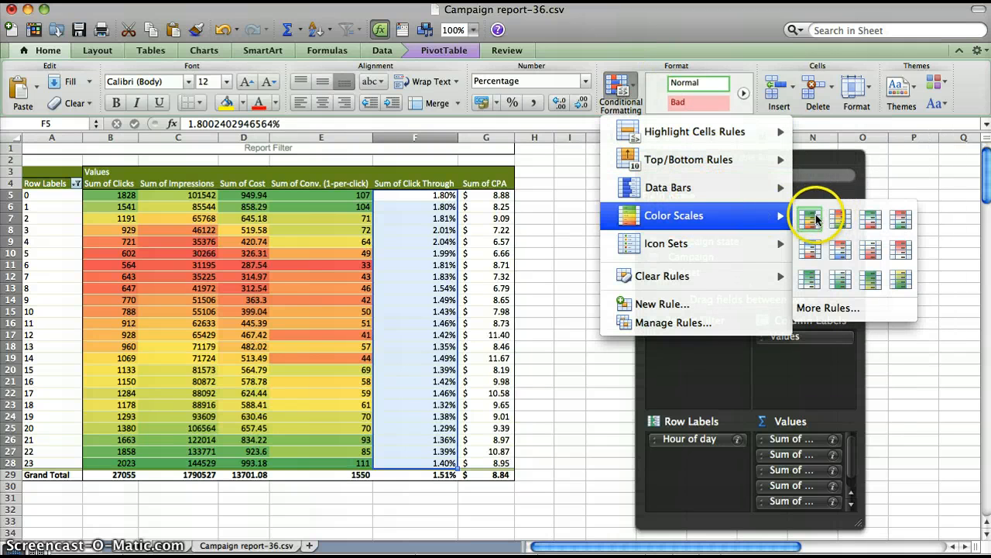
{"action": "left_click", "coordinate": [816, 219]}
{"action": "left_click", "coordinate": [402, 309]}
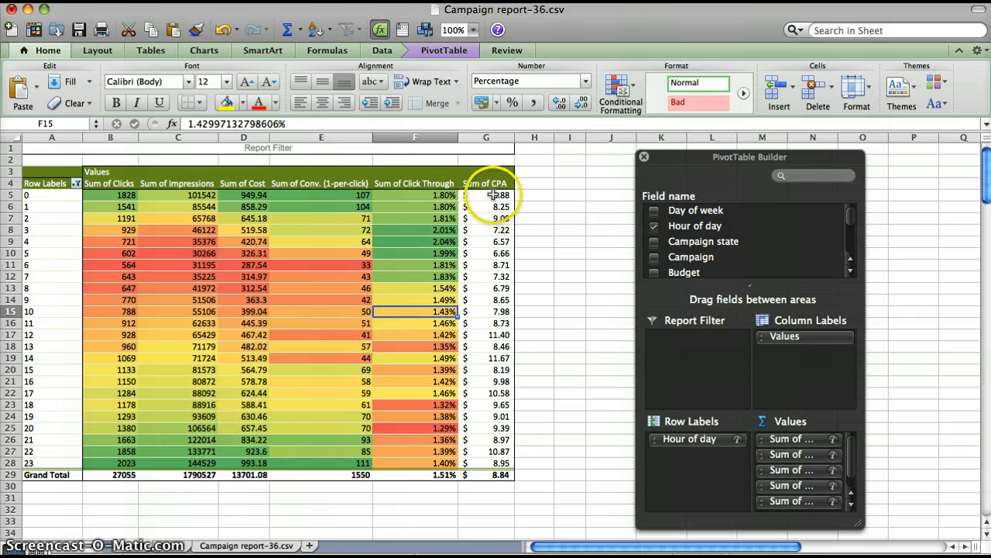
Step: Apply the Red - Yellow - Green color scale to the Sum of CPA values in G5:G28
{"action": "left_click_drag", "start_coordinate": [492, 194], "coordinate": [476, 468]}
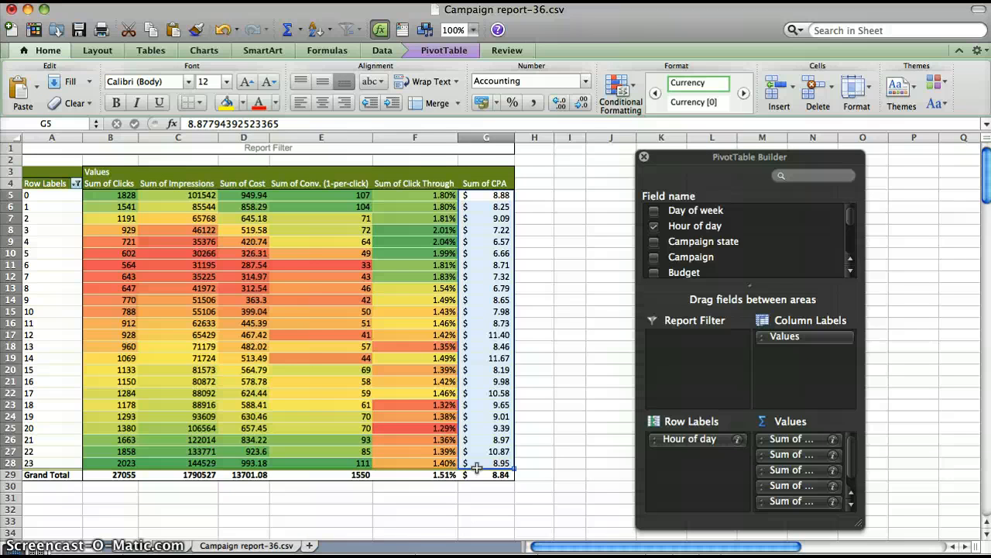
{"action": "left_click", "coordinate": [622, 106]}
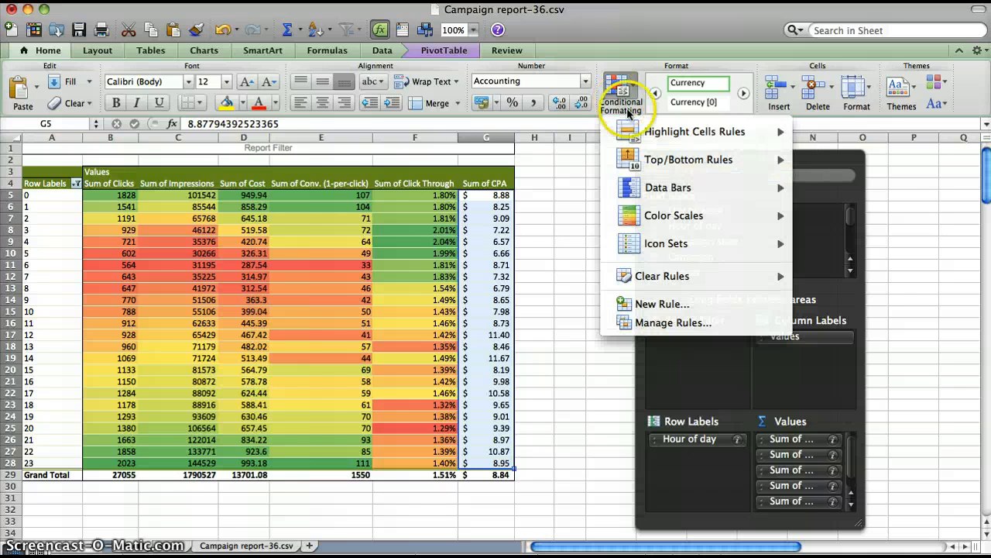
{"action": "mouse_move", "coordinate": [675, 214]}
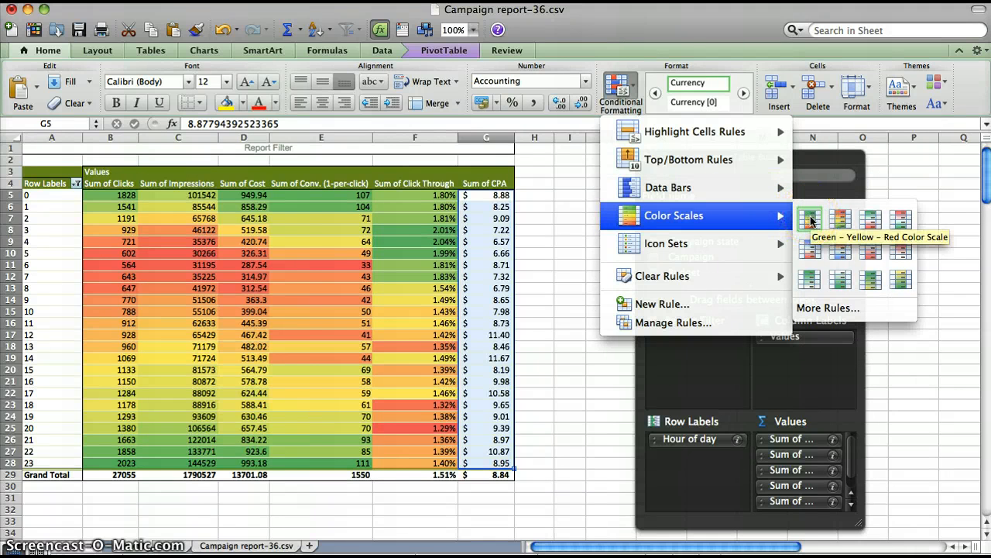
{"action": "left_click", "coordinate": [836, 222]}
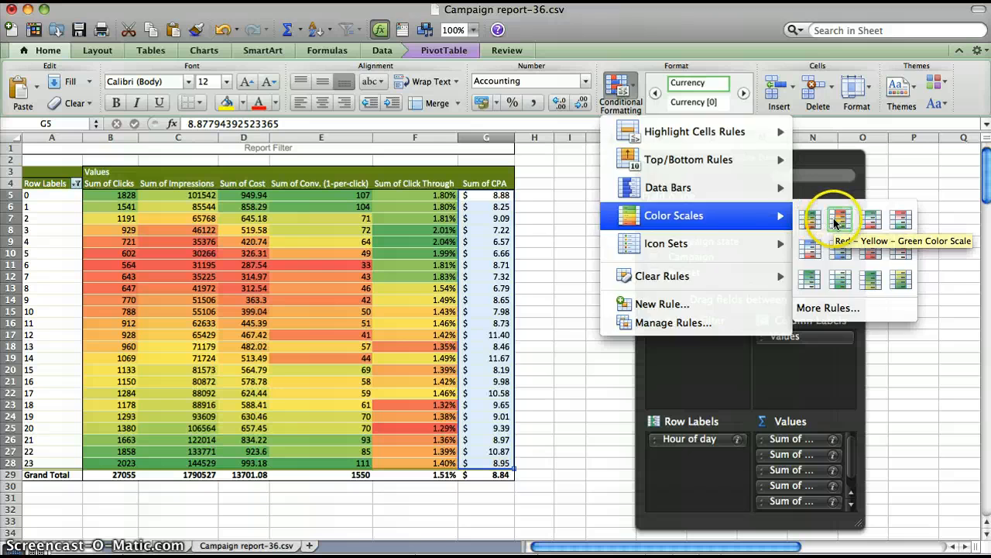
{"action": "left_click", "coordinate": [494, 333]}
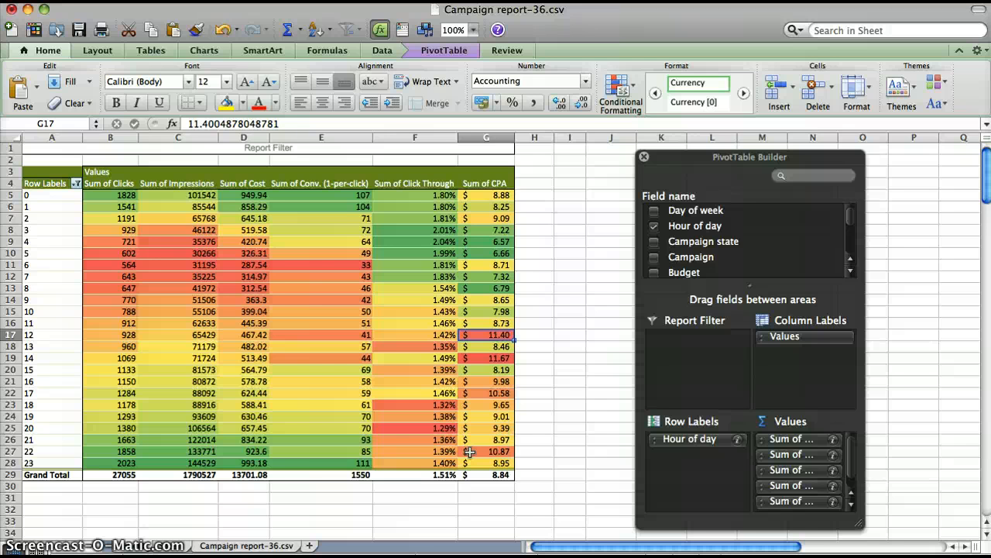
Step: On the sheet with CPA by hour and day of week, apply the Red - Yellow - Green color scale to B5:I28
{"action": "left_click", "coordinate": [174, 546]}
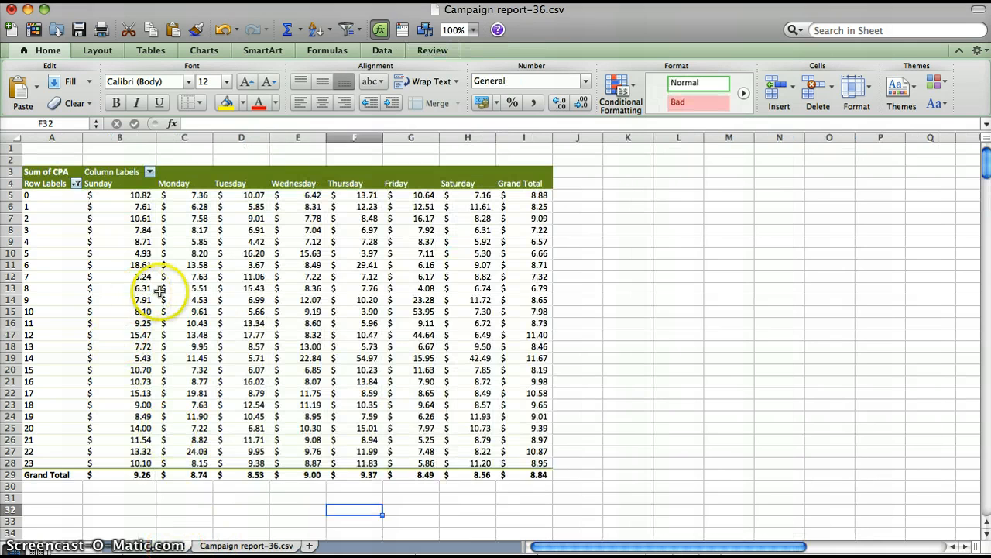
{"action": "left_click", "coordinate": [272, 289]}
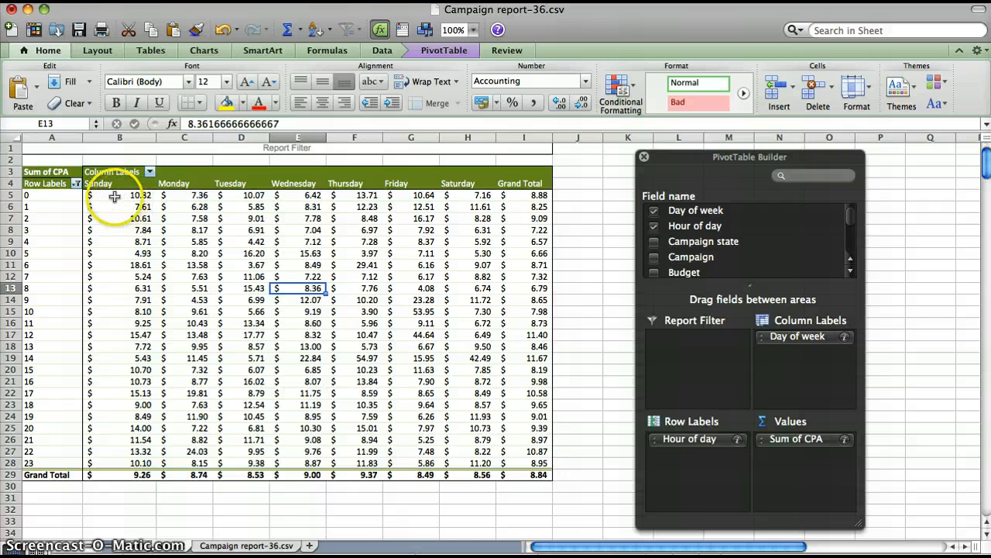
{"action": "left_click_drag", "start_coordinate": [114, 196], "coordinate": [513, 464]}
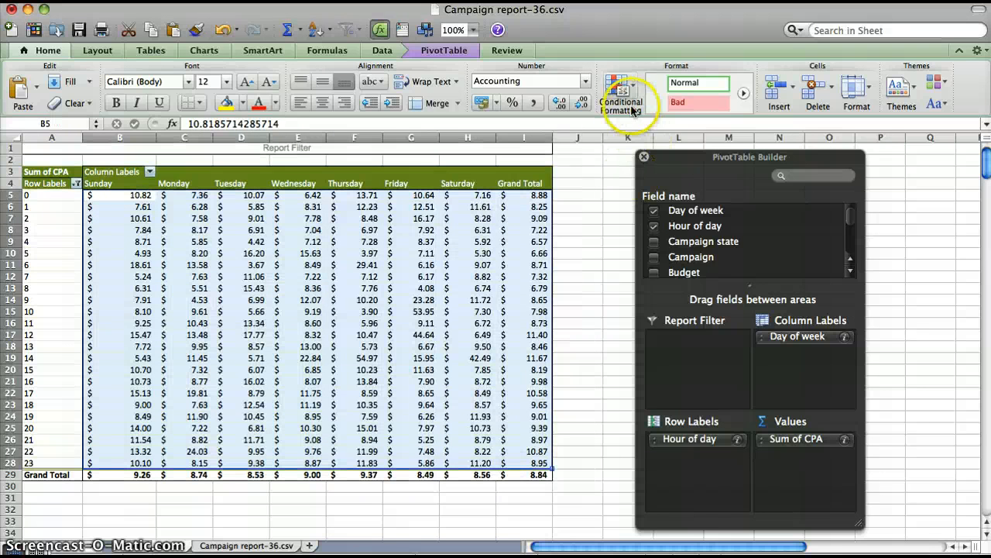
{"action": "left_click", "coordinate": [621, 91]}
{"action": "mouse_move", "coordinate": [704, 214]}
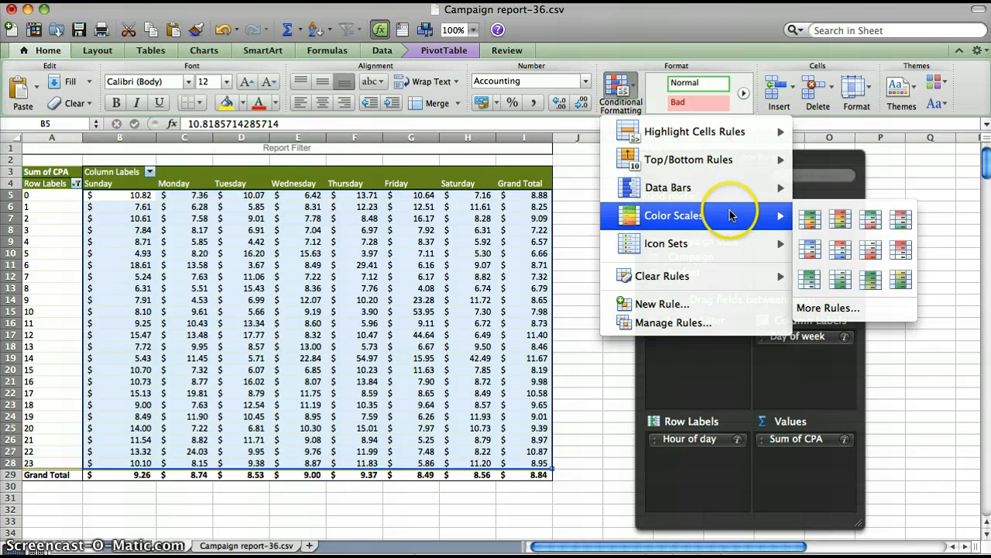
{"action": "left_click", "coordinate": [841, 221]}
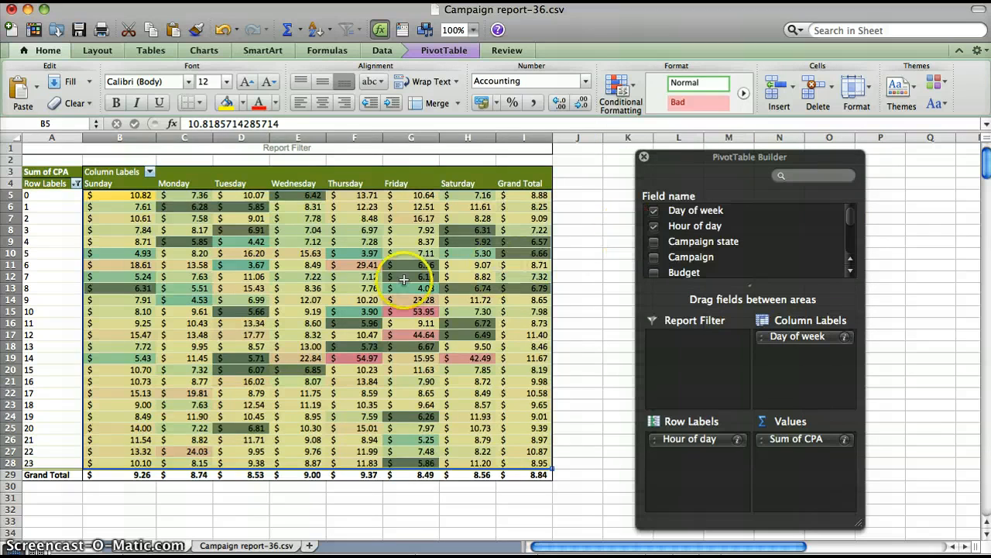
{"action": "left_click", "coordinate": [357, 287]}
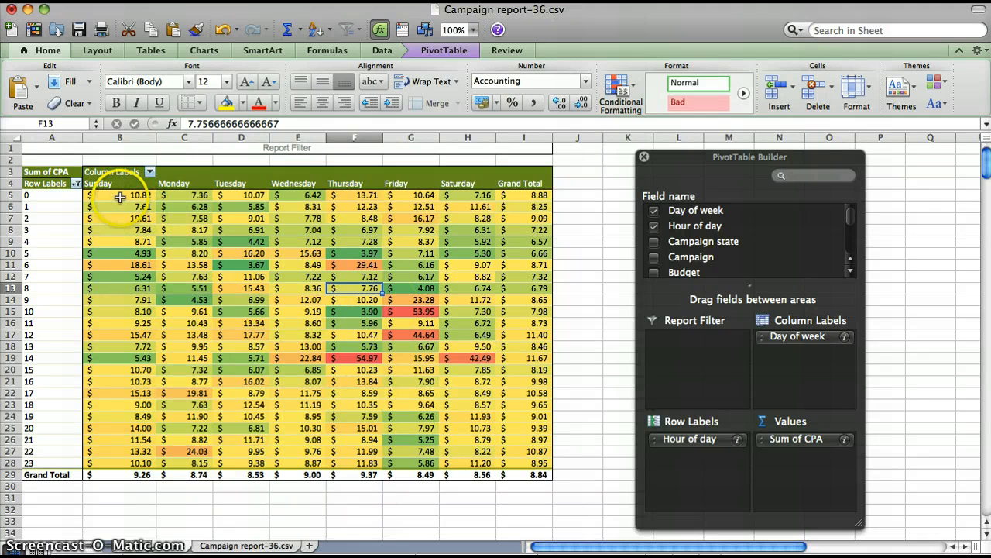
Step: Edit the color scale rule on B5:I28 so its midpoint type is Number with a value of 10
{"action": "left_click_drag", "start_coordinate": [120, 195], "coordinate": [539, 462]}
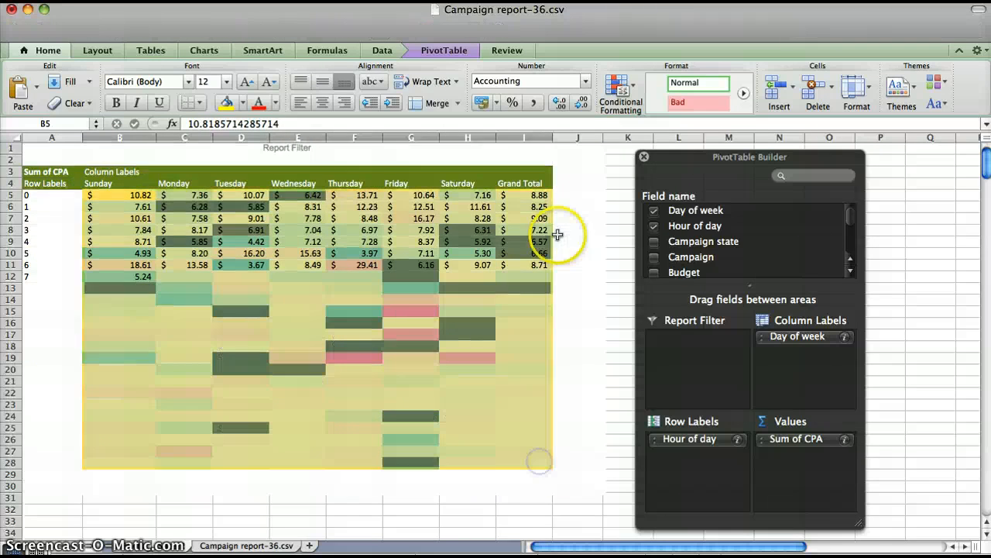
{"action": "left_click", "coordinate": [620, 95]}
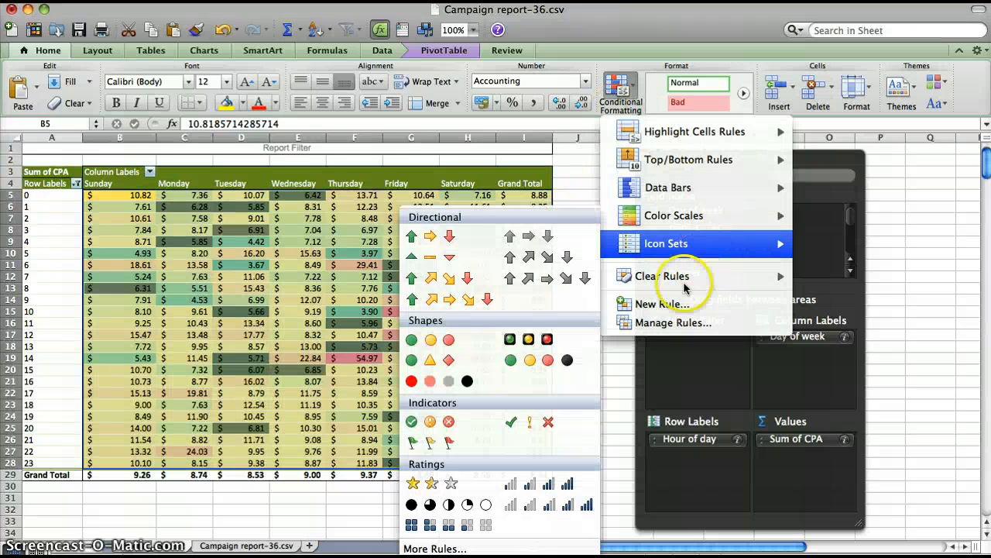
{"action": "left_click", "coordinate": [655, 324]}
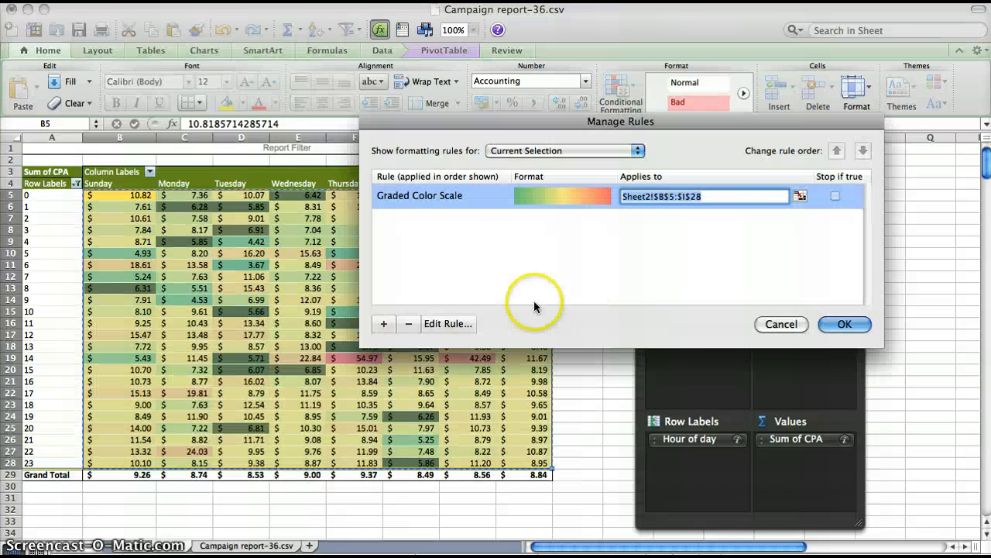
{"action": "left_click", "coordinate": [448, 324]}
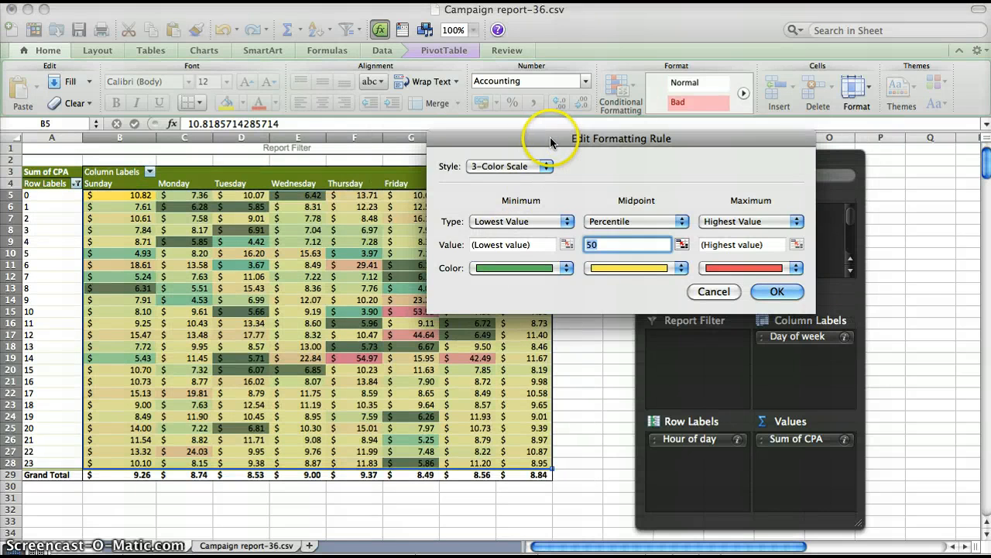
{"action": "left_click_drag", "start_coordinate": [552, 141], "coordinate": [647, 146]}
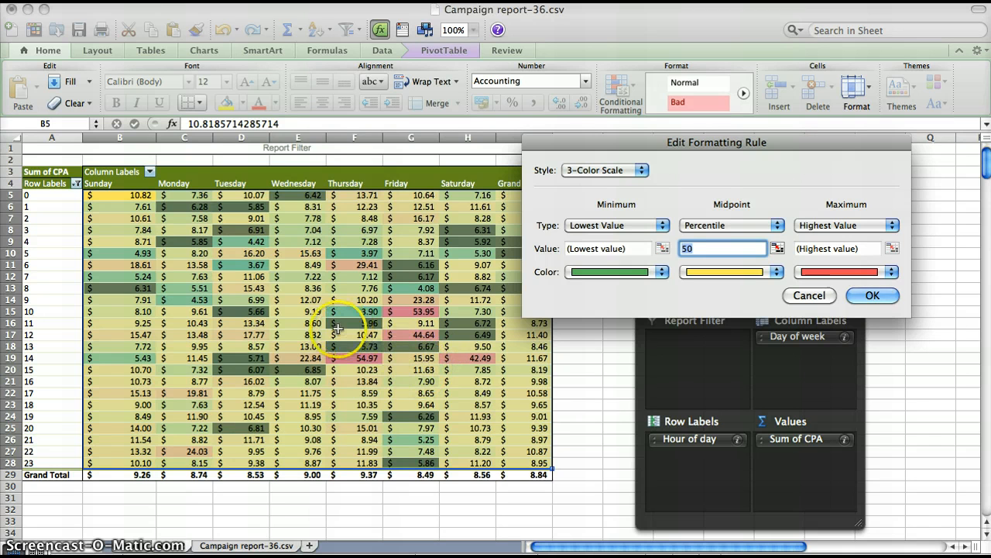
{"action": "left_click", "coordinate": [746, 227]}
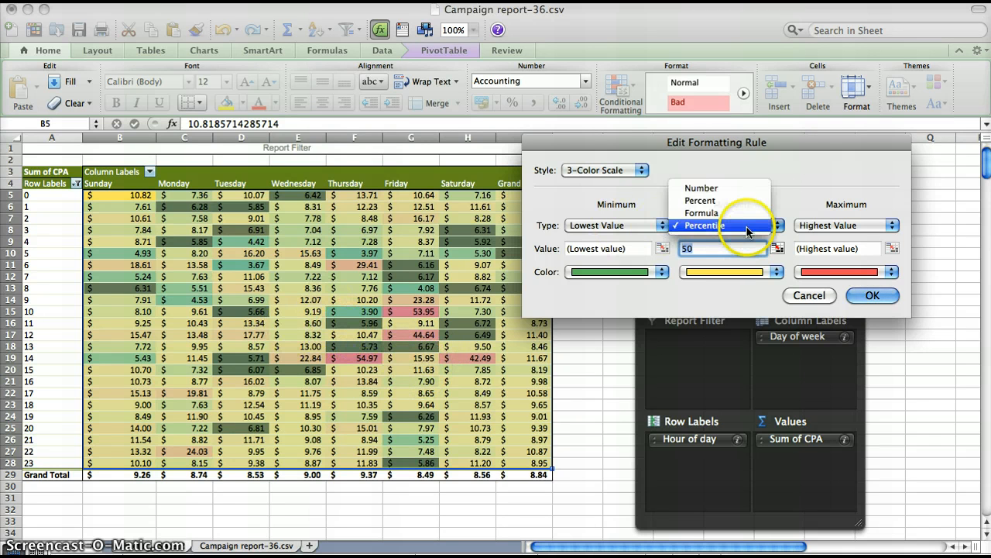
{"action": "left_click", "coordinate": [703, 188]}
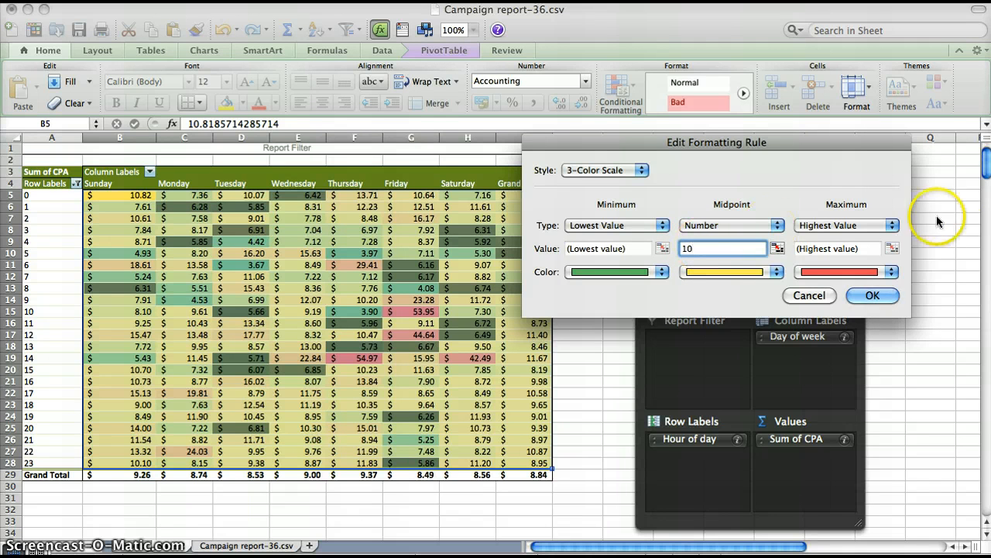
{"action": "left_click", "coordinate": [871, 295]}
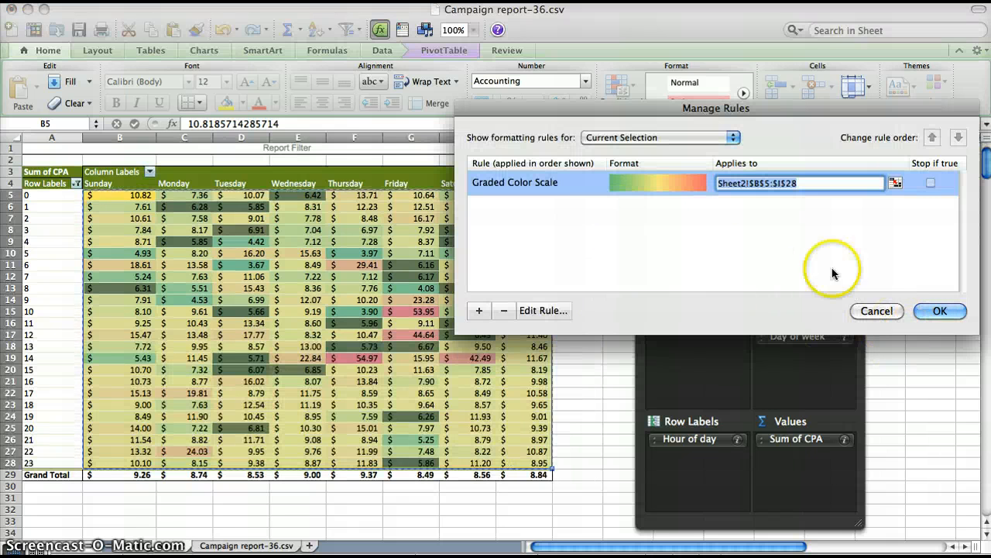
{"action": "left_click", "coordinate": [929, 311]}
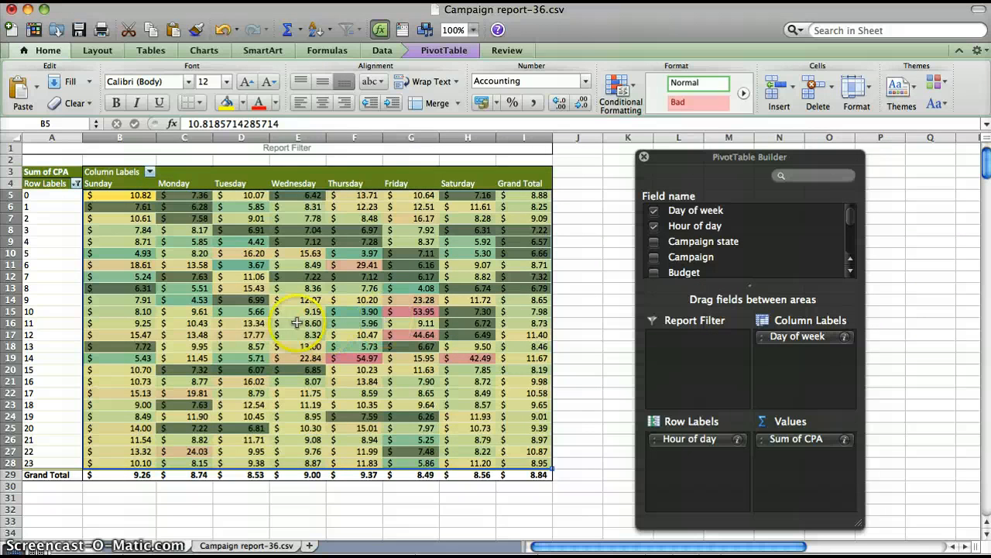
{"action": "left_click", "coordinate": [297, 323]}
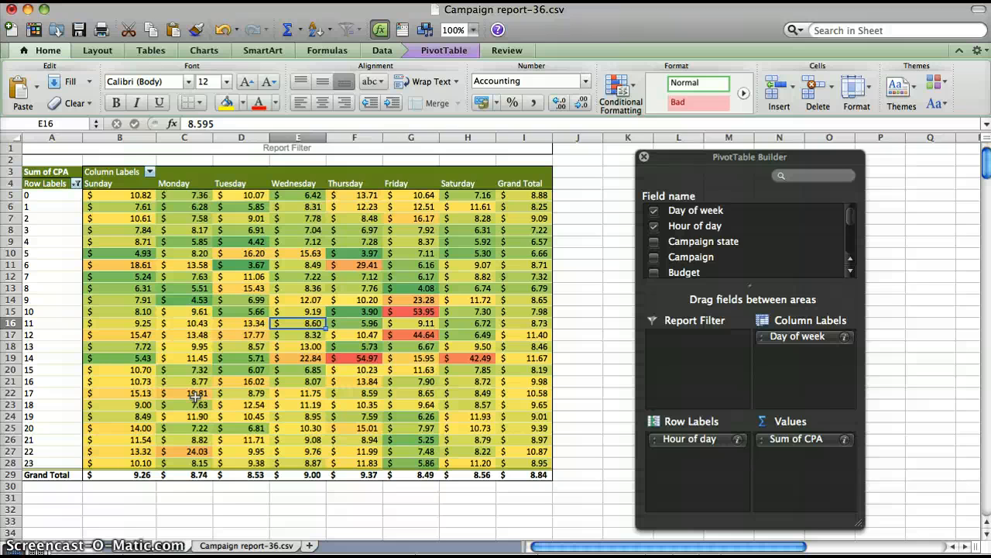
Step: Replace Sum of CPA with the Clicks field in the pivot table's values
{"action": "left_click", "coordinate": [207, 547]}
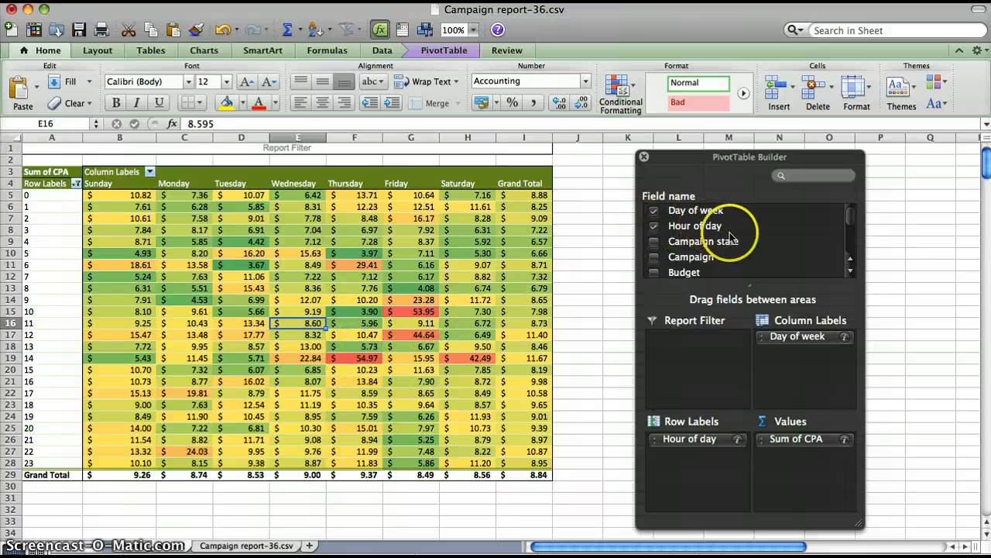
{"action": "scroll", "coordinate": [748, 241], "scroll_direction": "down", "scroll_amount": 3}
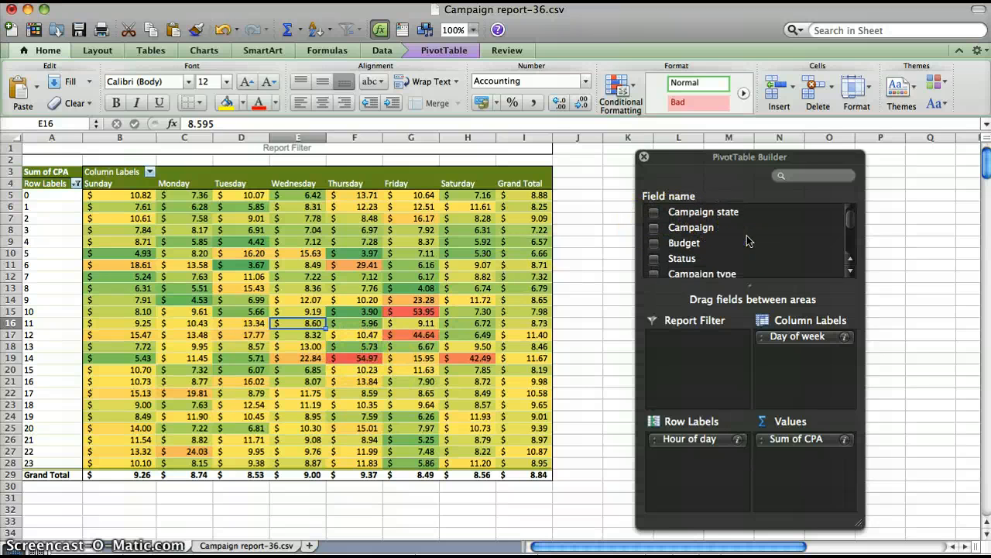
{"action": "scroll", "coordinate": [748, 241], "scroll_direction": "down", "scroll_amount": 2}
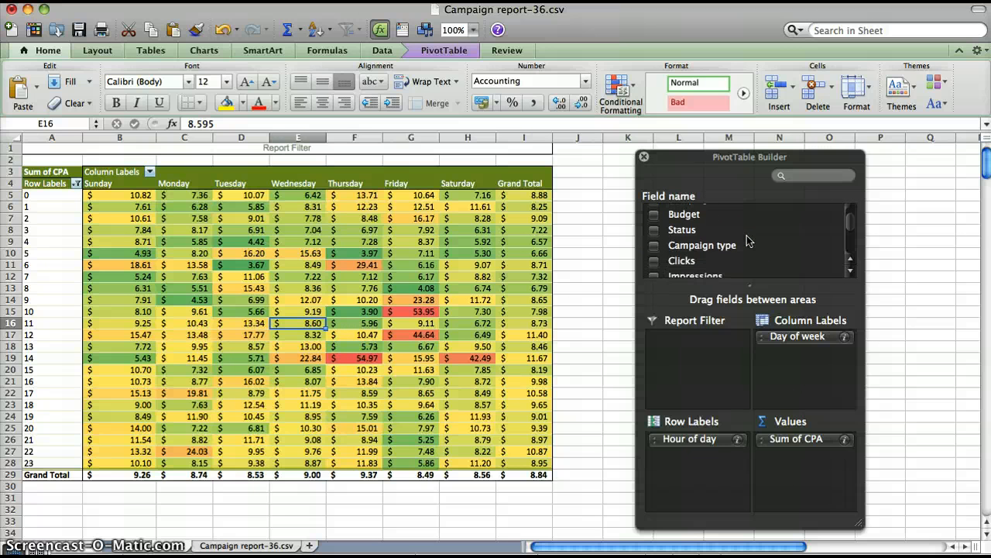
{"action": "left_click_drag", "start_coordinate": [684, 259], "coordinate": [800, 465]}
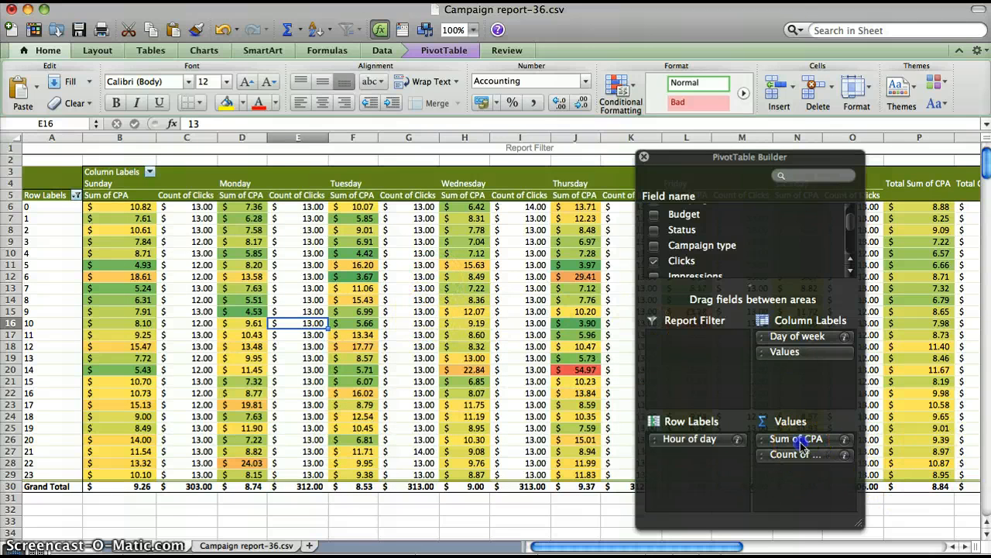
{"action": "left_click_drag", "start_coordinate": [801, 442], "coordinate": [586, 392]}
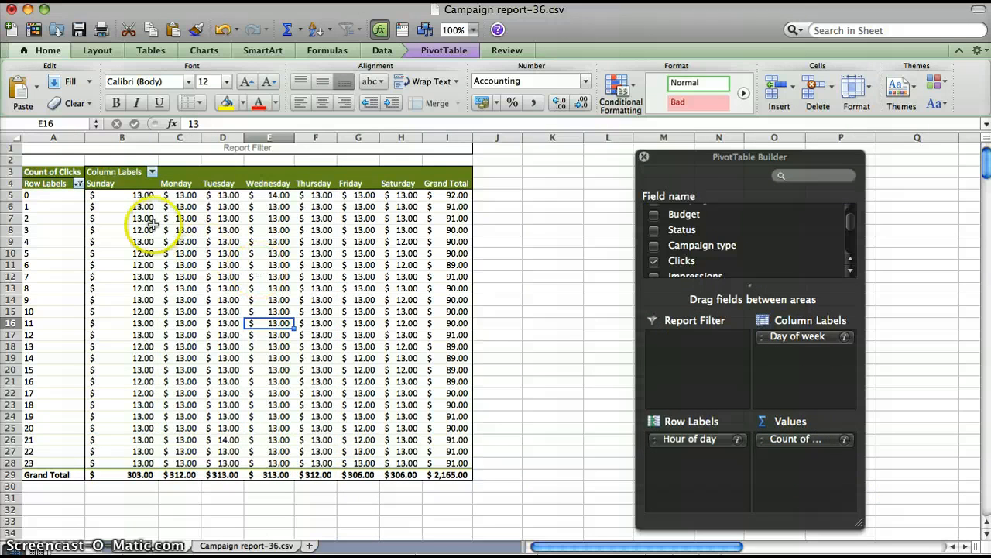
Step: Select the click values in B5:I28 and summarize the Clicks field by Sum
{"action": "left_click", "coordinate": [128, 195]}
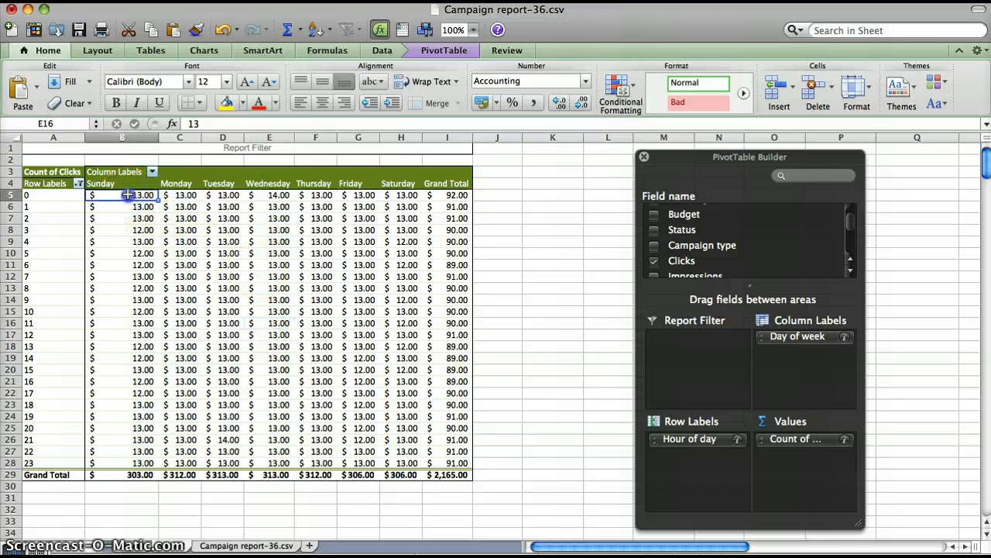
{"action": "left_click_drag", "start_coordinate": [128, 195], "coordinate": [453, 461]}
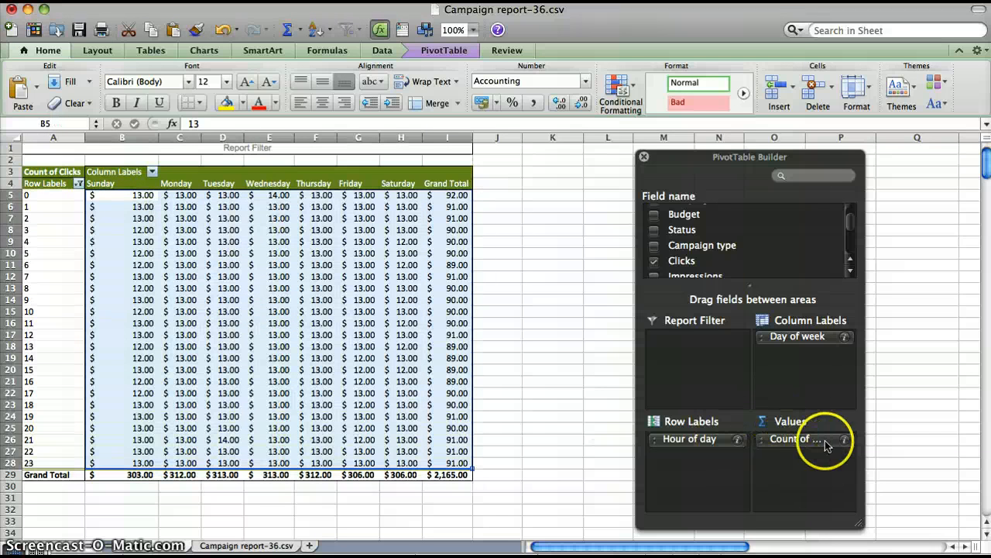
{"action": "left_click", "coordinate": [836, 442]}
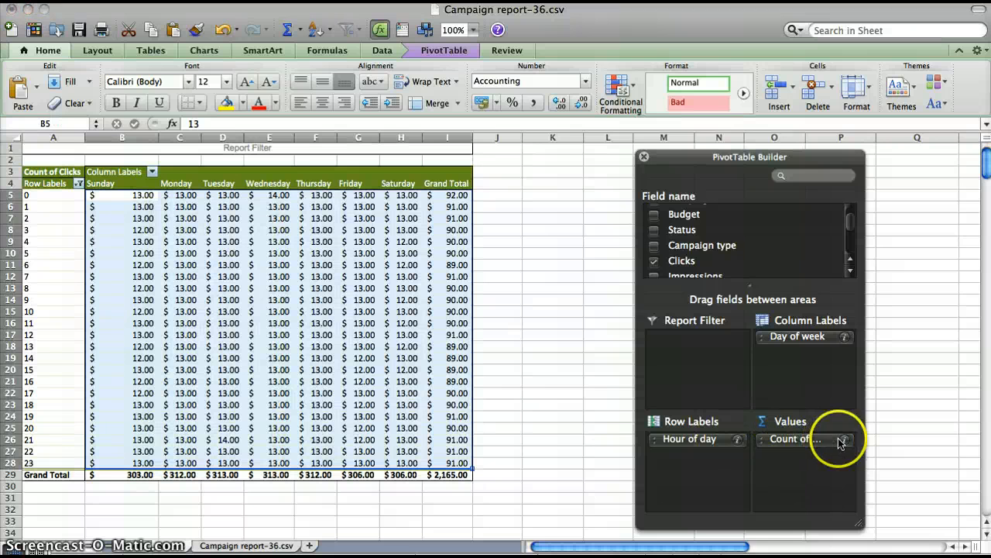
{"action": "left_click", "coordinate": [843, 440]}
{"action": "scroll", "coordinate": [603, 225], "scroll_direction": "up", "scroll_amount": 1}
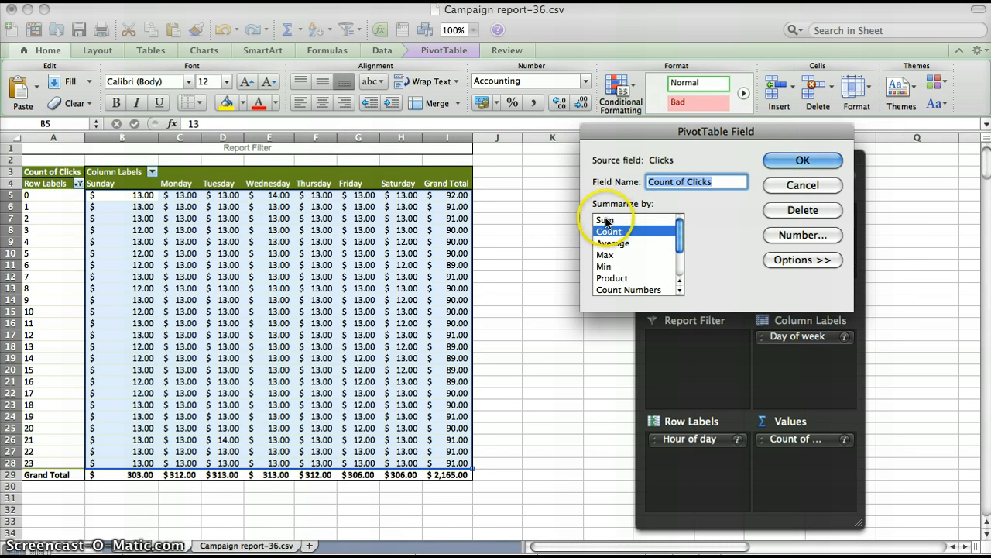
{"action": "left_click", "coordinate": [605, 220]}
{"action": "left_click", "coordinate": [806, 159]}
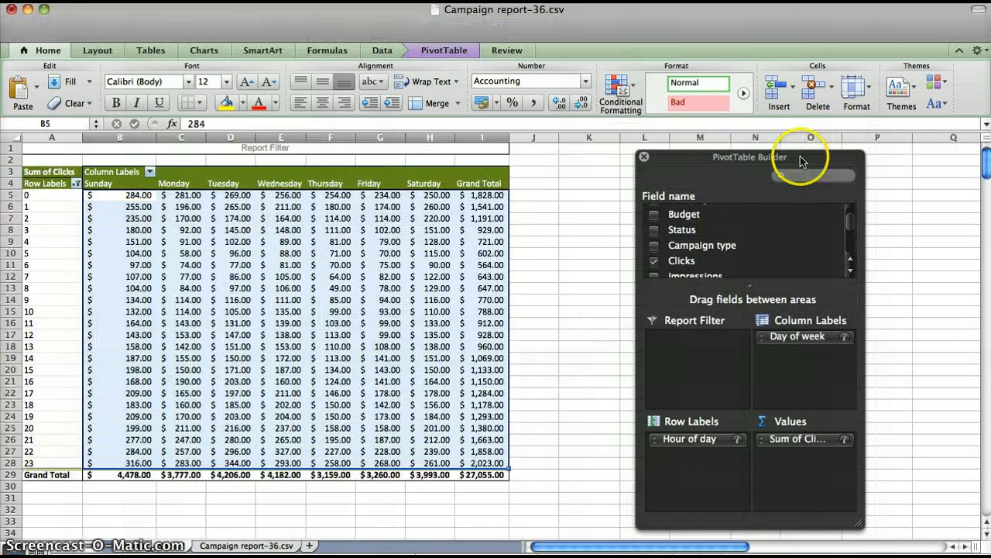
Step: Format the click values in B5:I28 as General and apply the Green - Yellow - Red color scale to them
{"action": "left_click", "coordinate": [585, 81]}
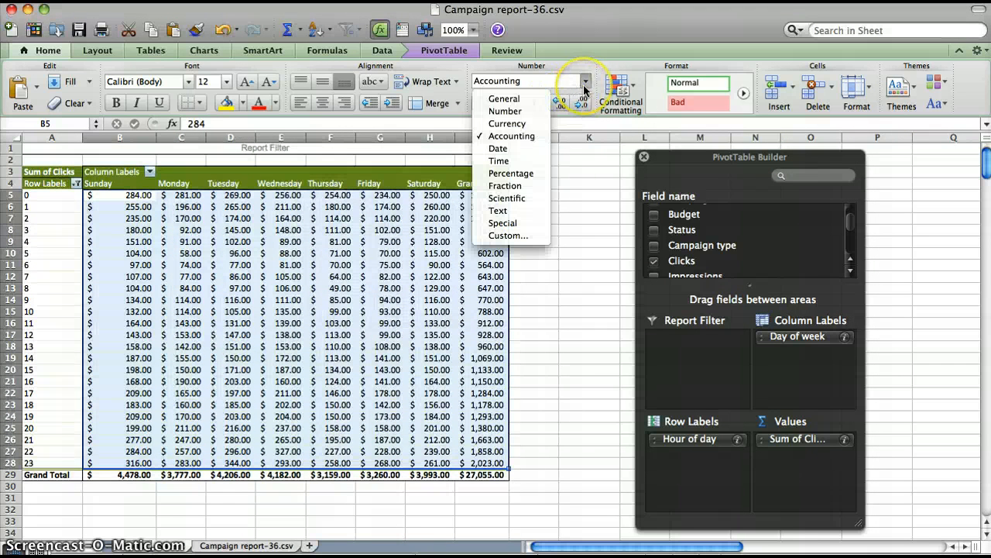
{"action": "left_click", "coordinate": [524, 99]}
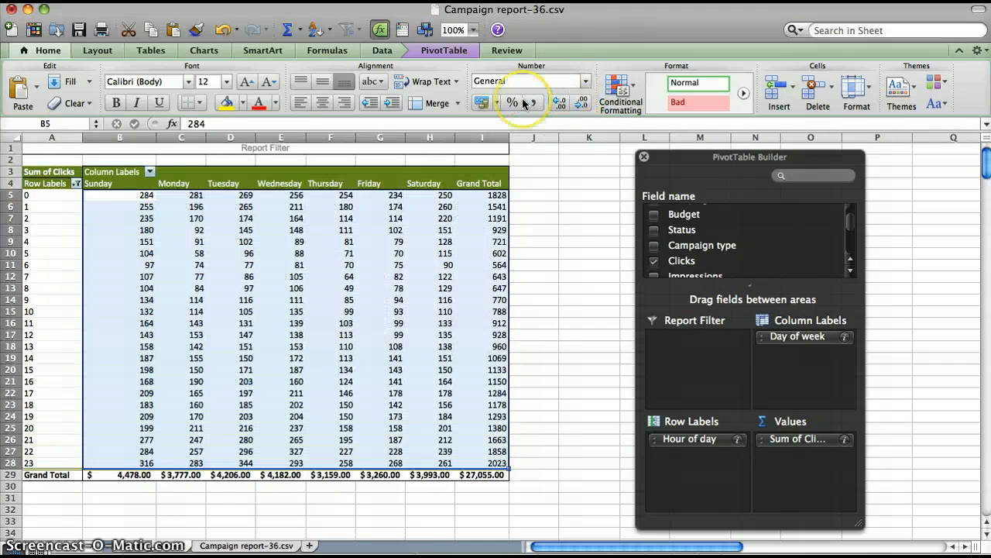
{"action": "left_click", "coordinate": [626, 95]}
{"action": "mouse_move", "coordinate": [775, 216]}
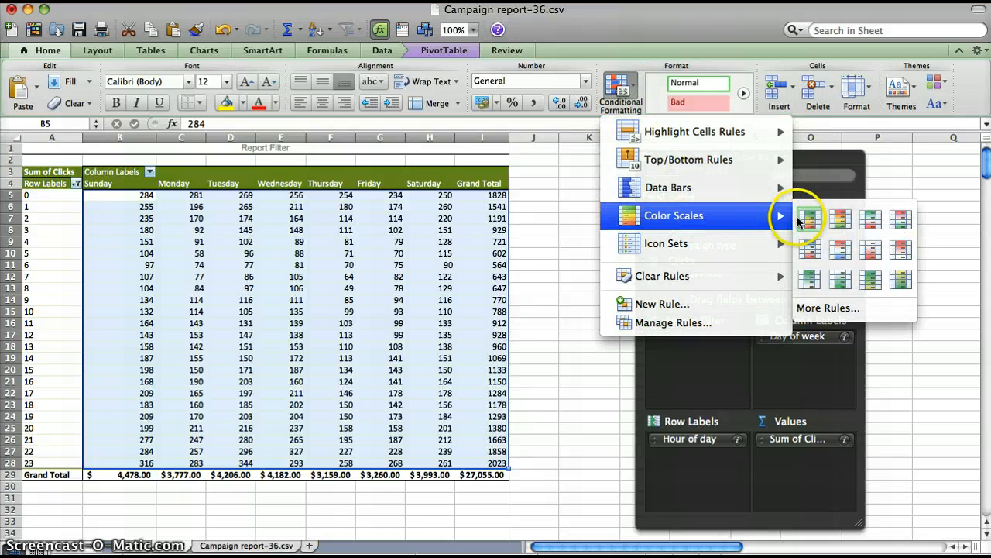
{"action": "left_click", "coordinate": [806, 220]}
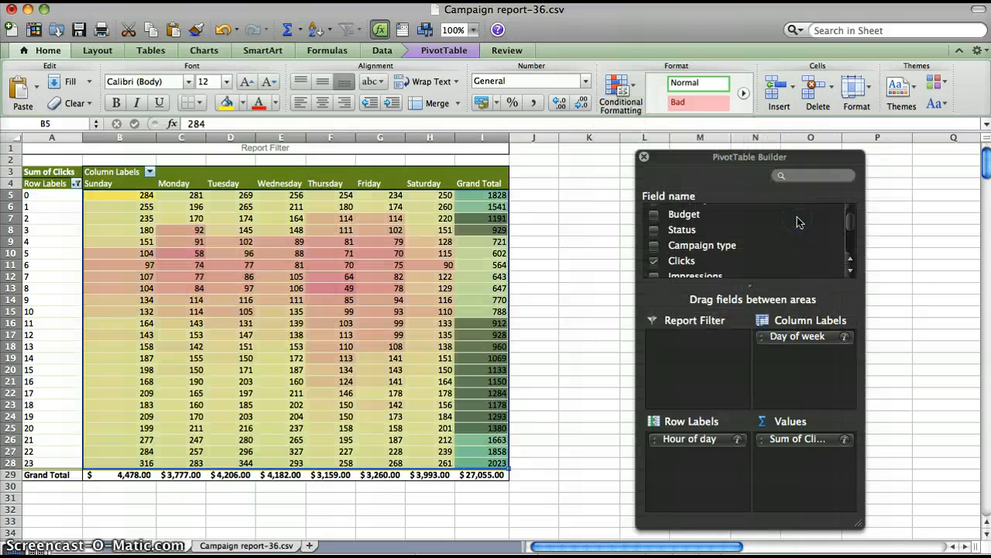
Step: Clear the conditional formatting rules from the click values and row grand totals in B5:I28
{"action": "left_click", "coordinate": [315, 290]}
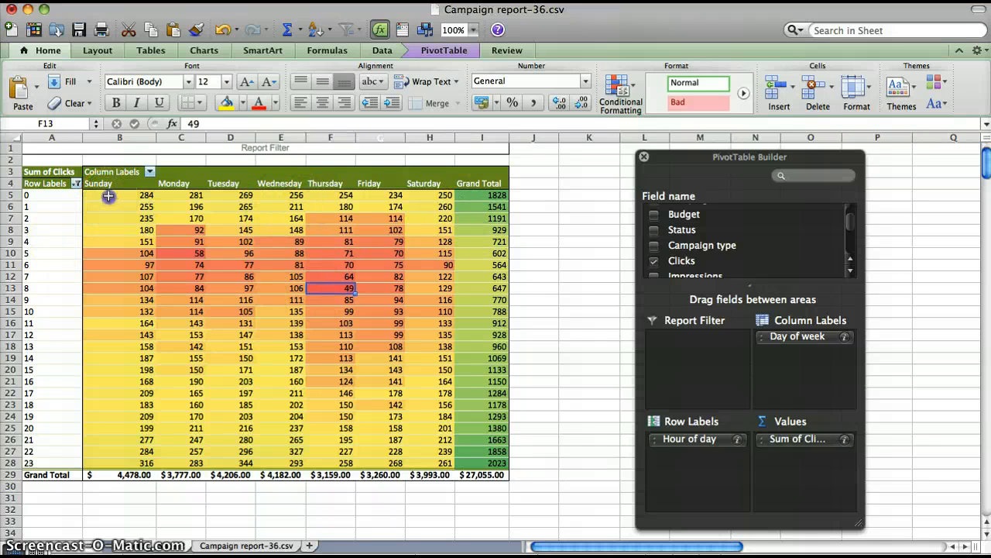
{"action": "left_click_drag", "start_coordinate": [108, 196], "coordinate": [482, 463]}
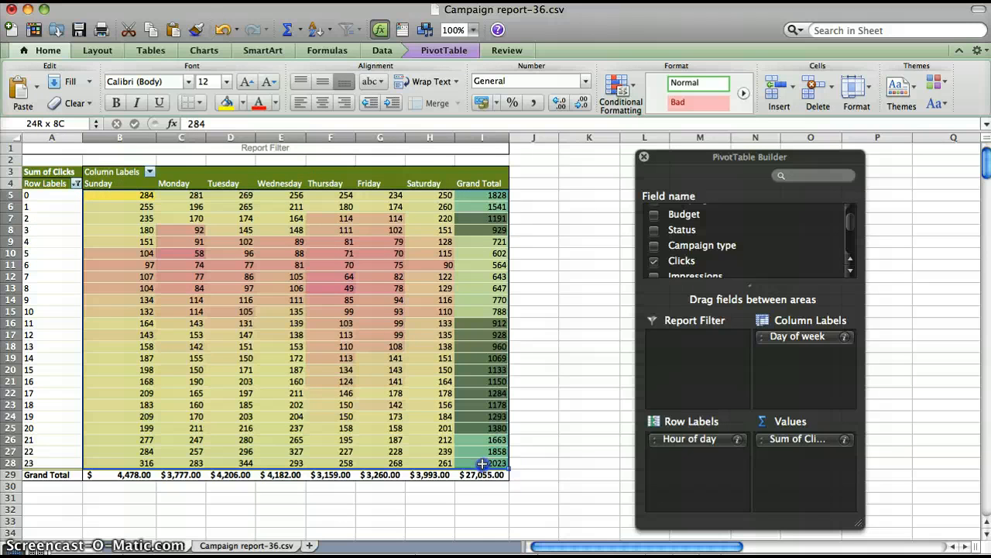
{"action": "left_click", "coordinate": [620, 90]}
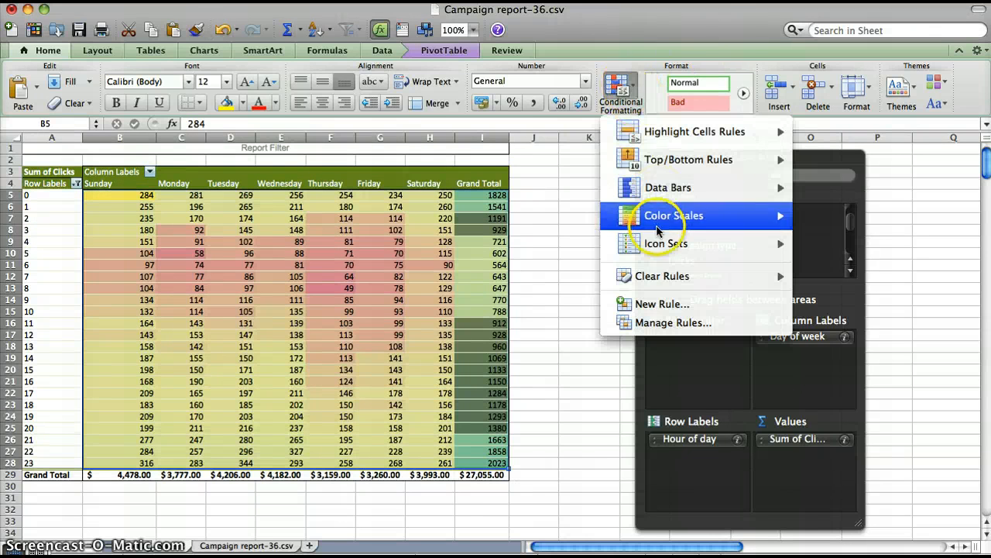
{"action": "mouse_move", "coordinate": [653, 276]}
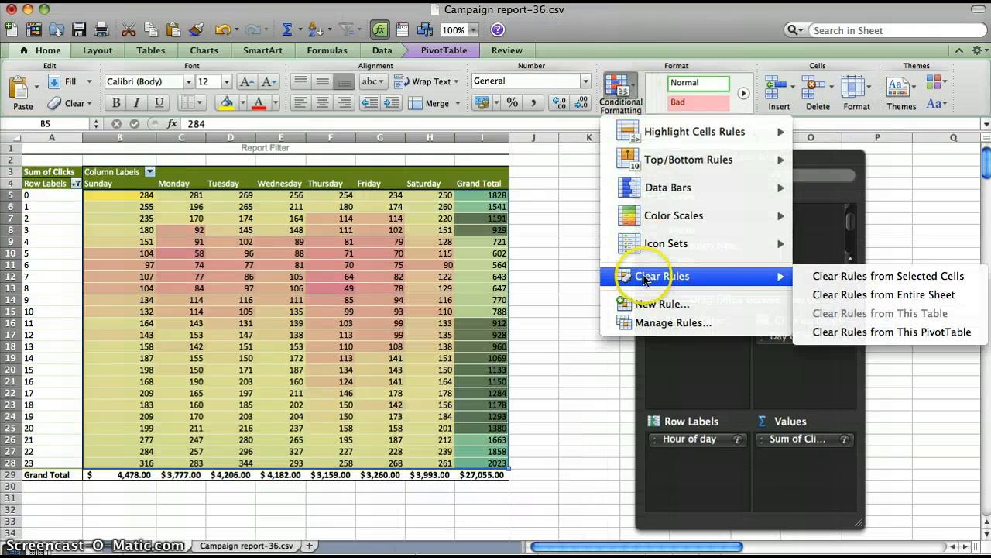
{"action": "left_click", "coordinate": [819, 279]}
Step: Apply the Green - Yellow - Red color scale to the daily click values in B5:H28, leaving out the Grand Total column
{"action": "left_click", "coordinate": [132, 197]}
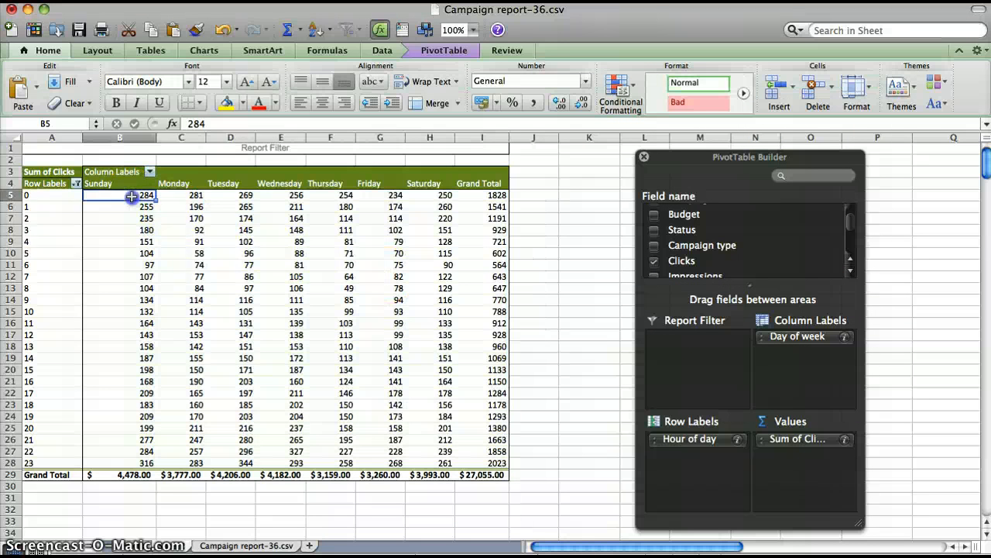
{"action": "left_click_drag", "start_coordinate": [132, 197], "coordinate": [428, 465]}
{"action": "left_click", "coordinate": [622, 91]}
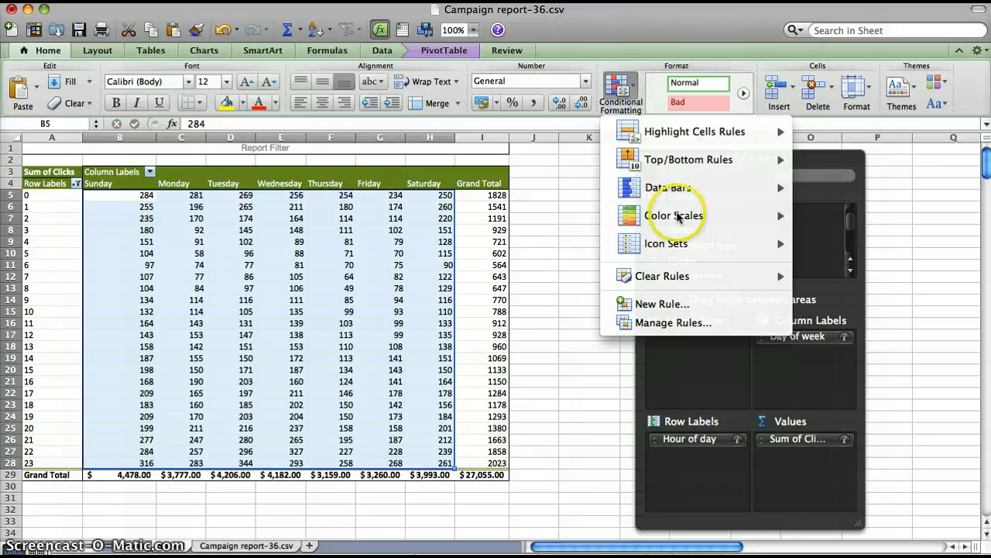
{"action": "mouse_move", "coordinate": [713, 214]}
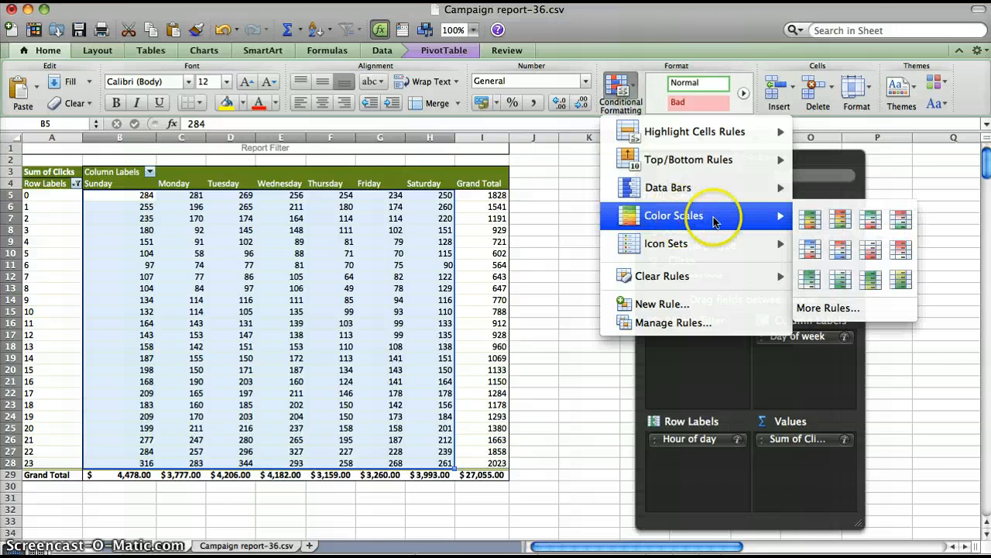
{"action": "left_click", "coordinate": [805, 221]}
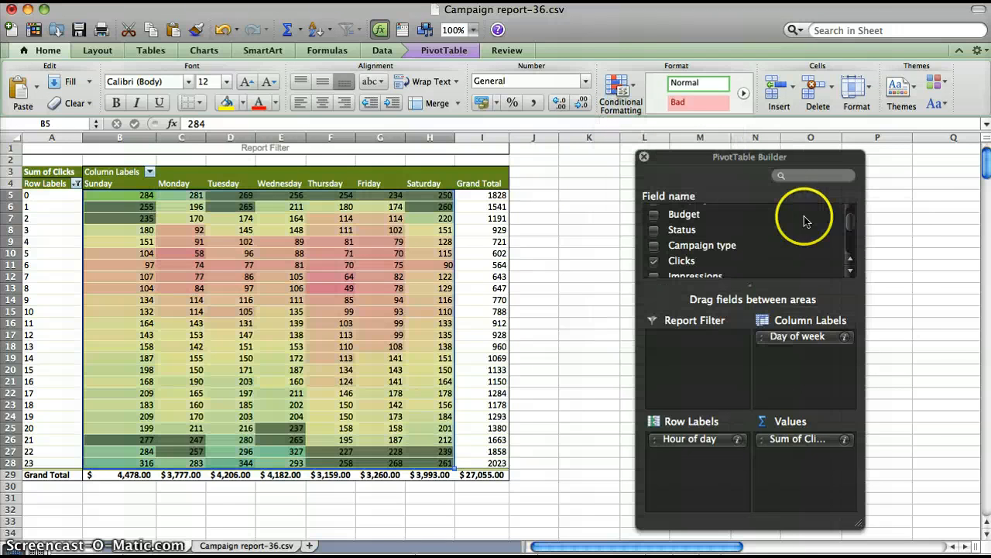
{"action": "left_click", "coordinate": [252, 313]}
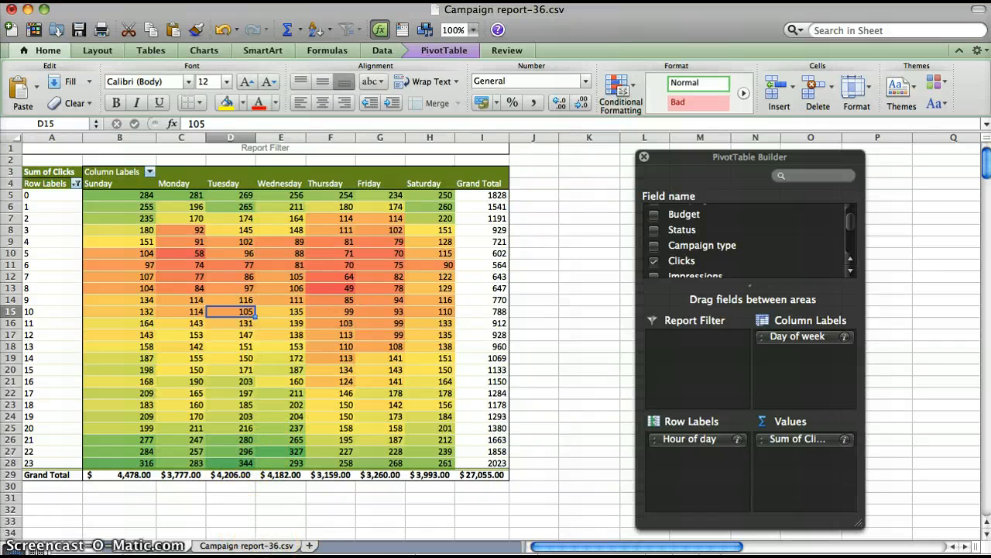
{"action": "left_click", "coordinate": [300, 556]}
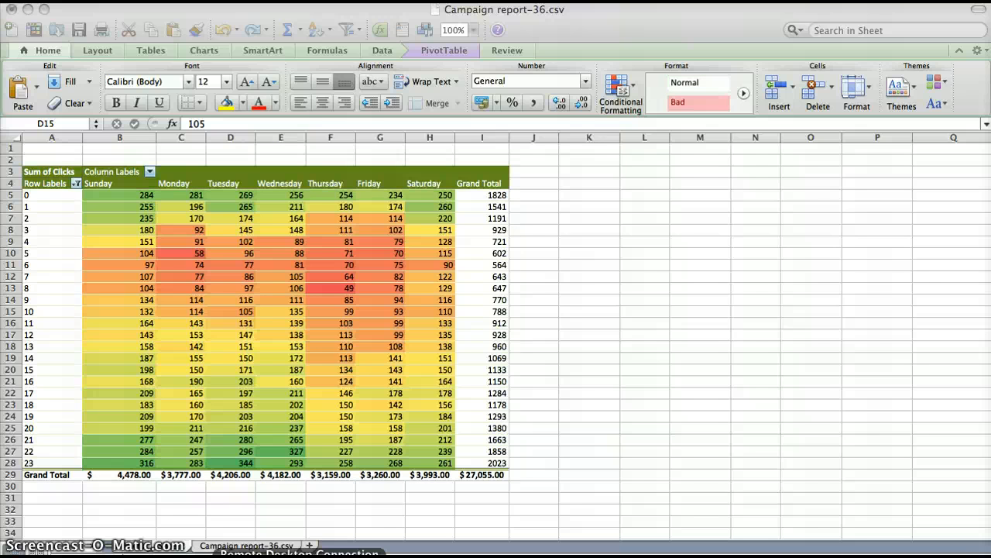